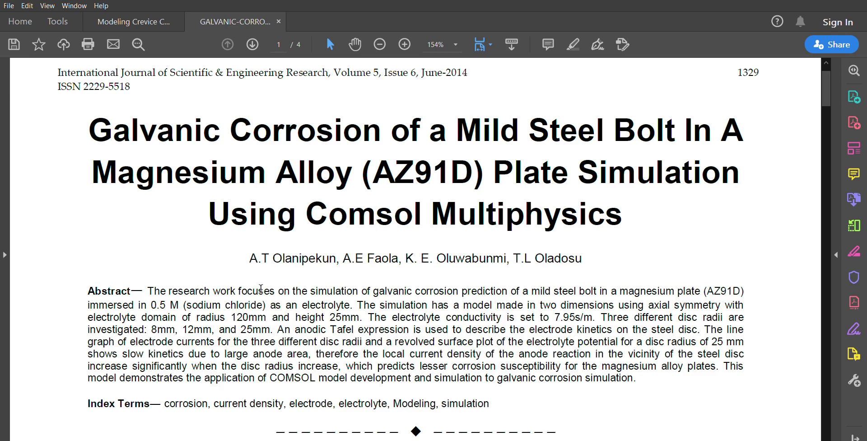
Read the paper's abstract for the electrolyte, the model dimensions and the electrolyte conductivity.
drag(374, 286, 360, 302)
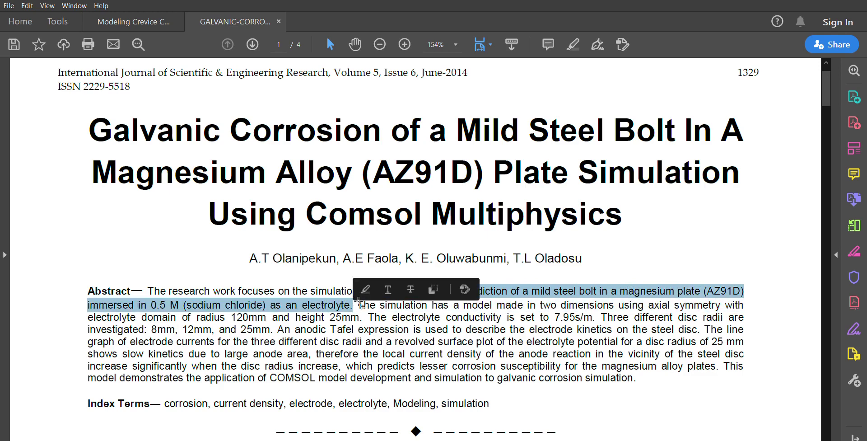
click(646, 399)
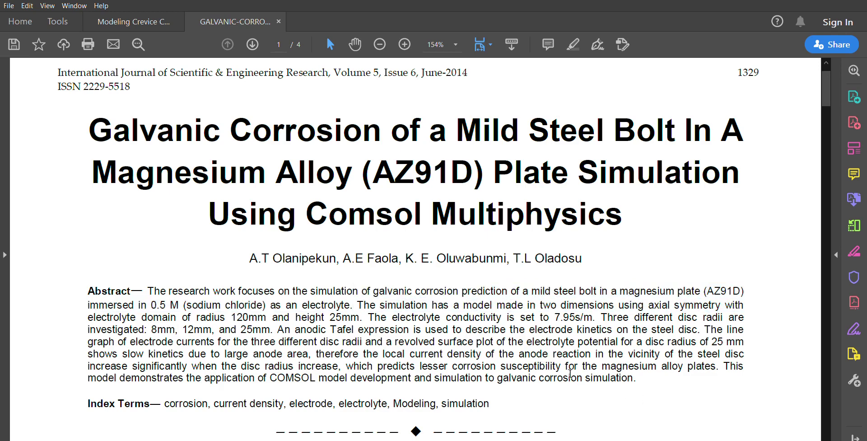
drag(358, 304, 364, 318)
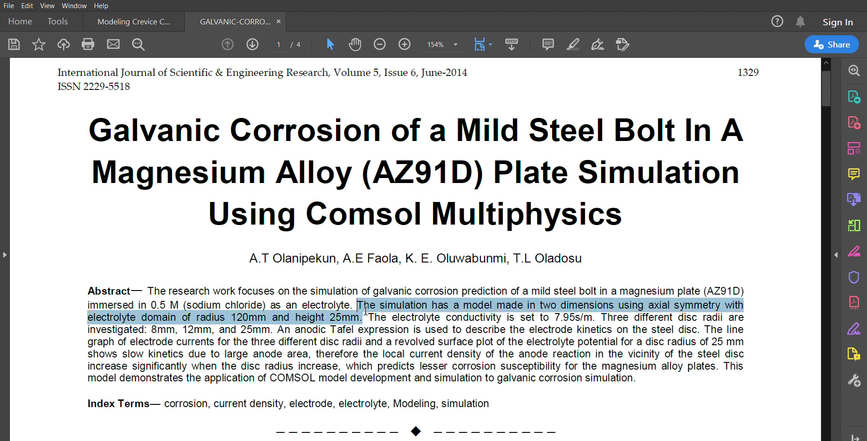
click(660, 401)
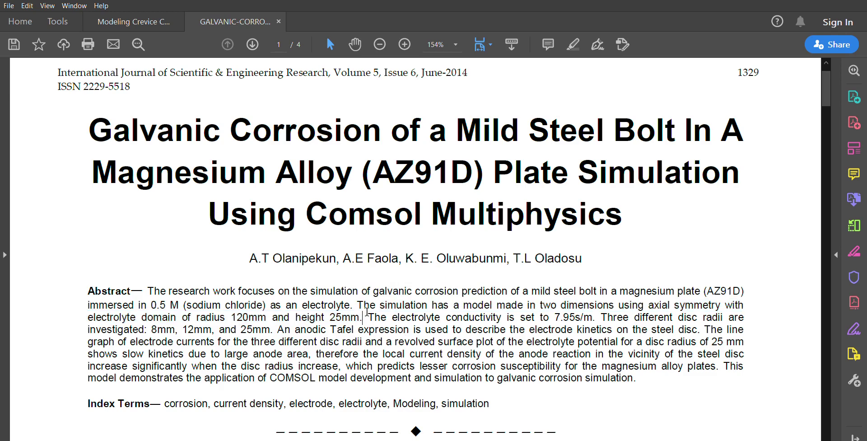
drag(368, 317, 591, 311)
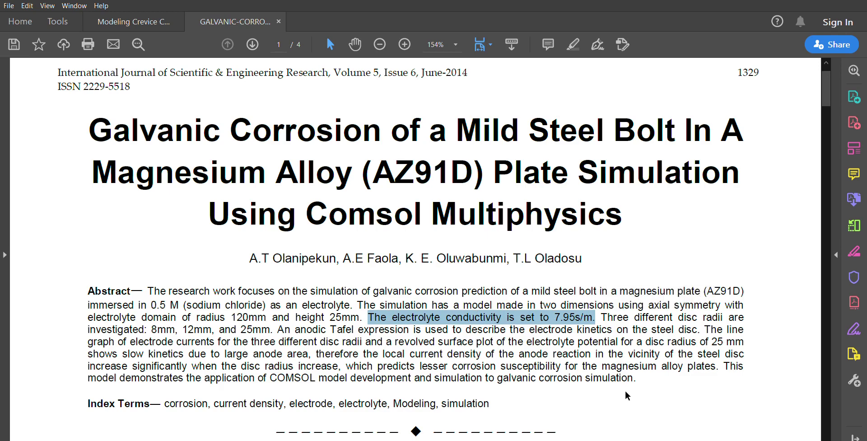
click(627, 397)
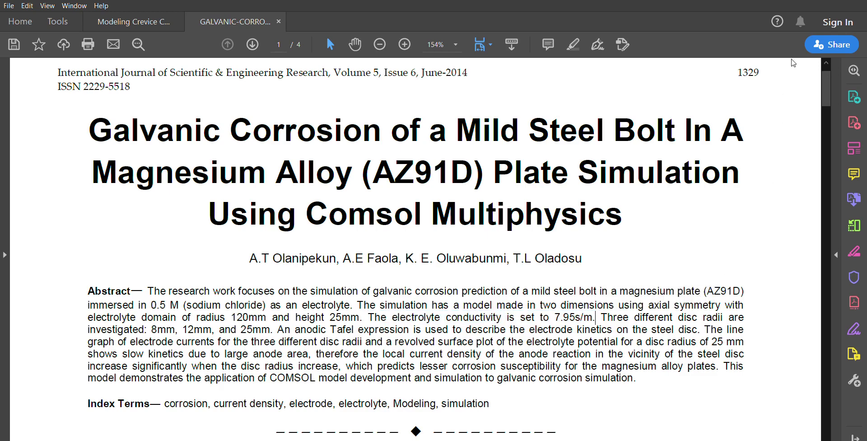
Examine sections 2.3 The Model and 2.4 Boundary Conditions for the domain setup, cathode placement, disc radii and electrode kinetics.
drag(829, 88, 827, 218)
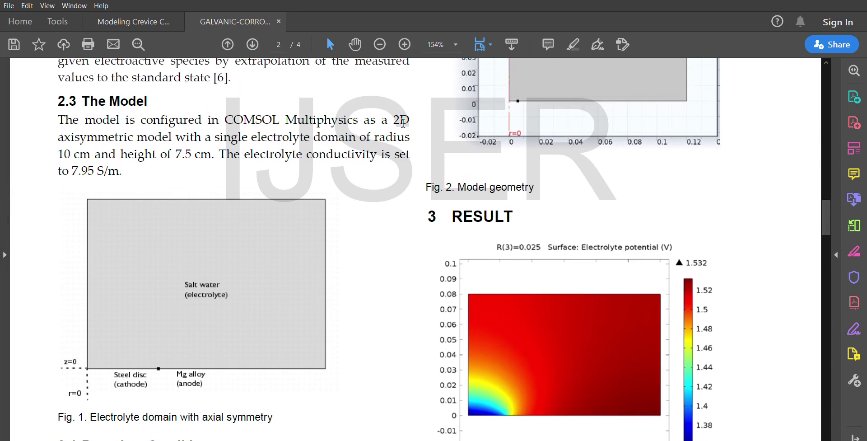
drag(394, 121, 409, 121)
drag(59, 137, 121, 170)
click(222, 154)
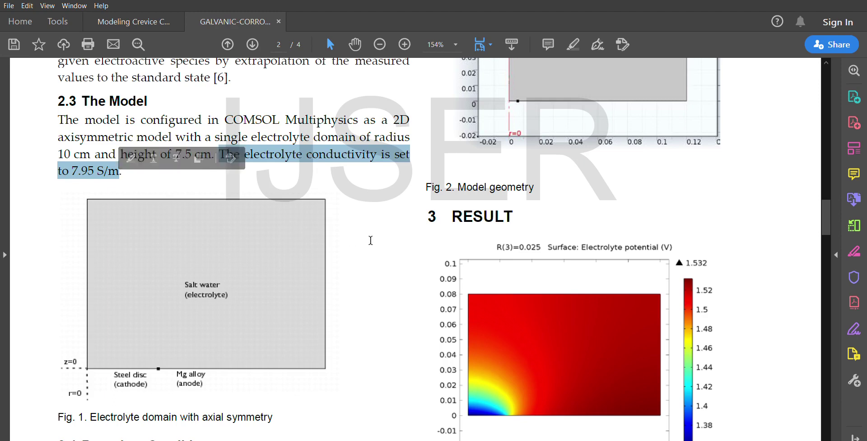
click(370, 240)
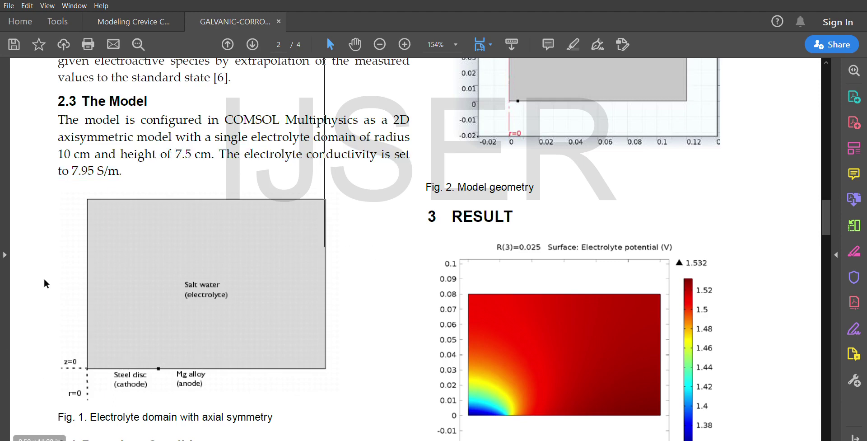
drag(830, 198, 830, 214)
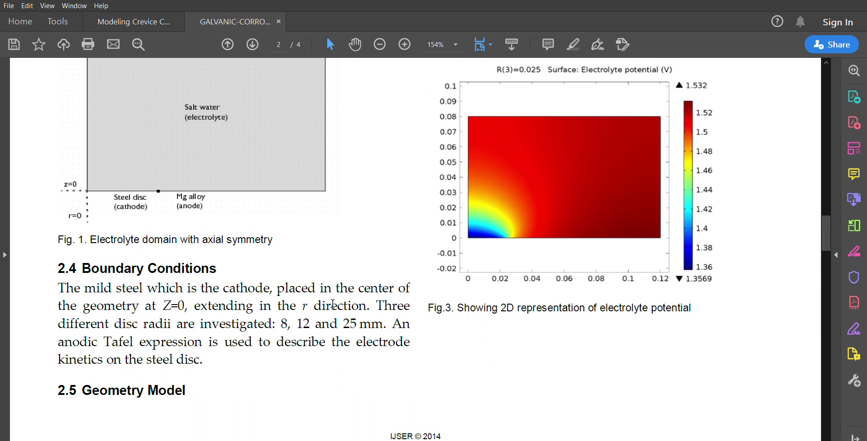
drag(86, 305, 334, 306)
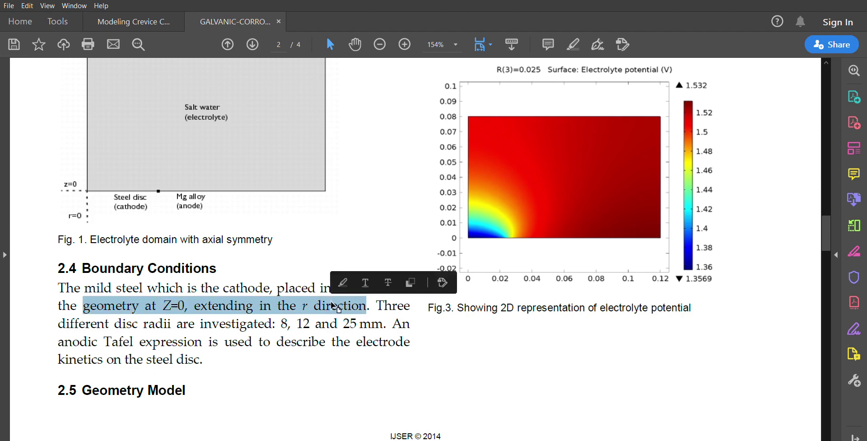
click(474, 341)
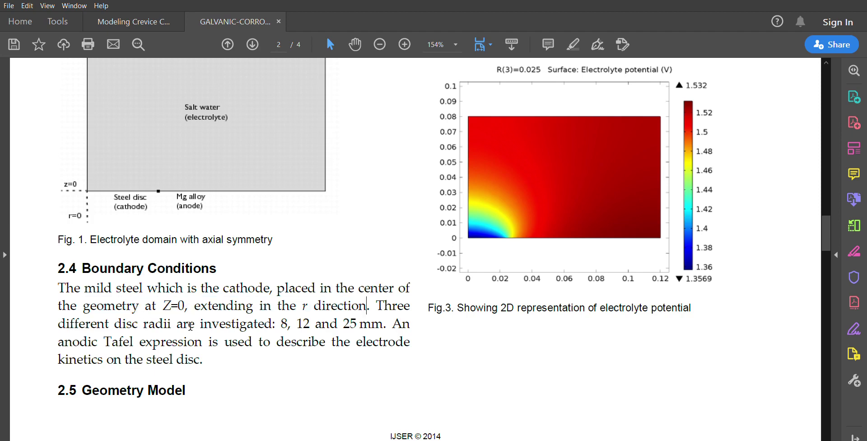
drag(281, 323, 214, 357)
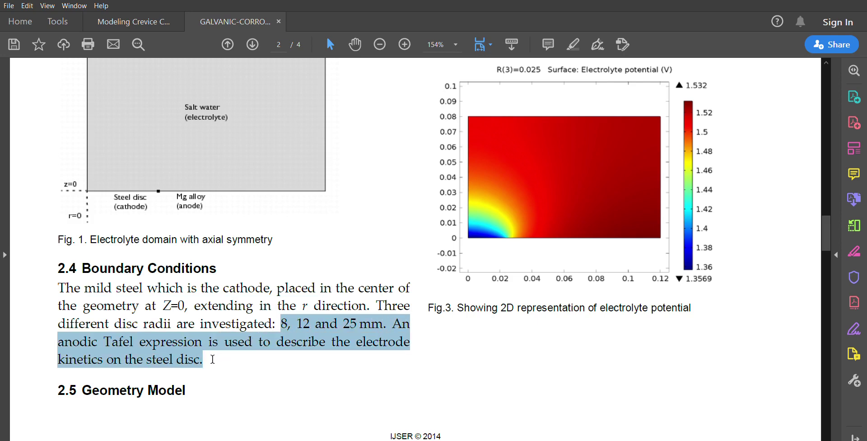
click(506, 337)
Review the page 2 text on the physics interface, electrolyte initial value, study type and meshing, up to the model geometry figure.
drag(825, 220, 827, 173)
drag(421, 105, 671, 135)
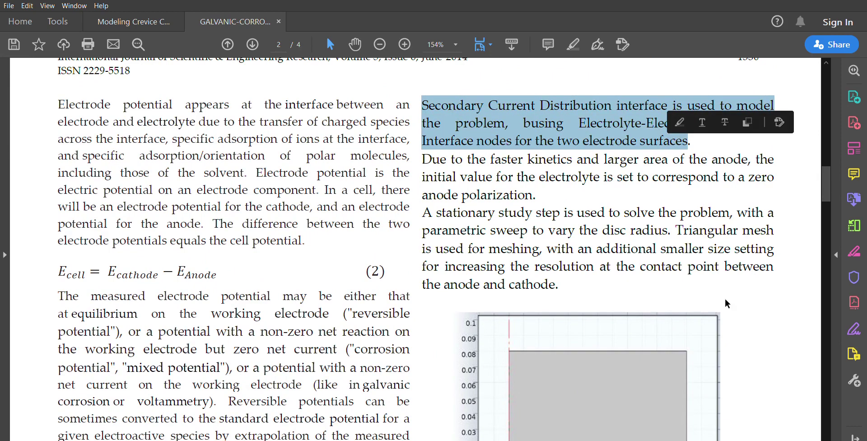
click(774, 315)
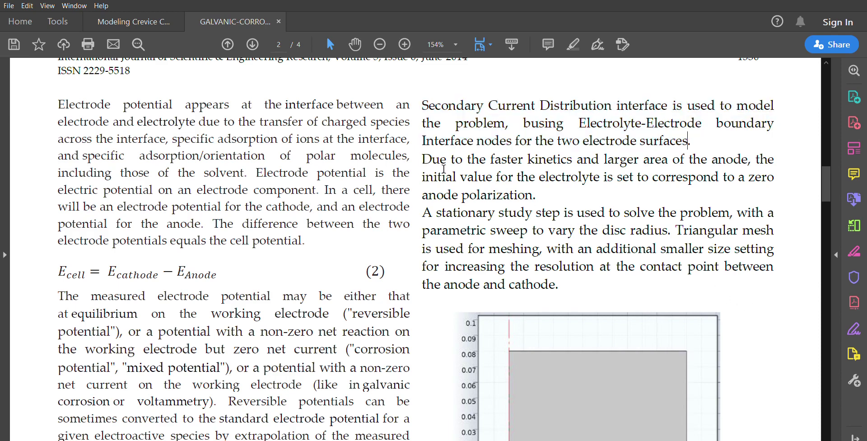
drag(487, 159, 529, 183)
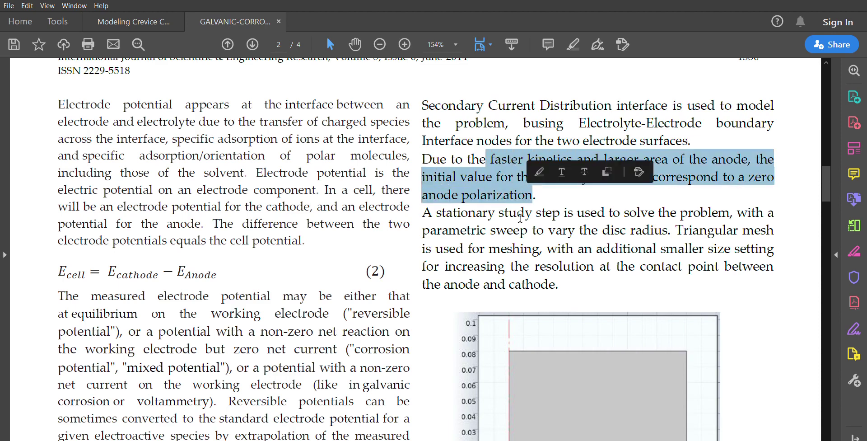
click(769, 306)
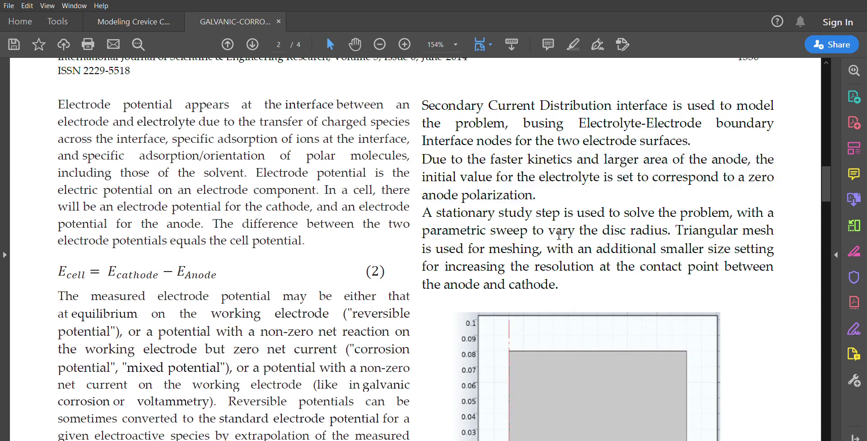
drag(423, 212, 546, 209)
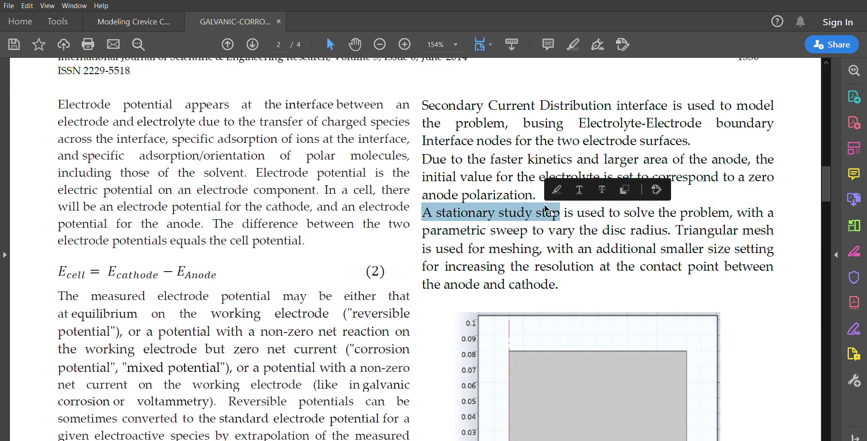
click(734, 284)
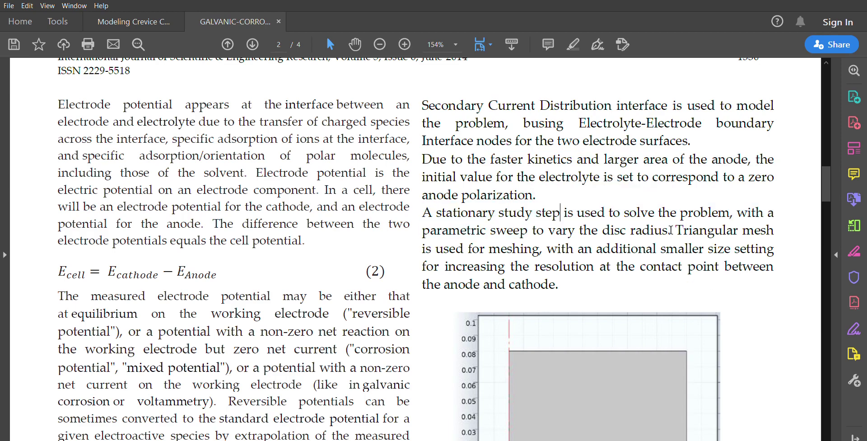
drag(676, 230, 541, 248)
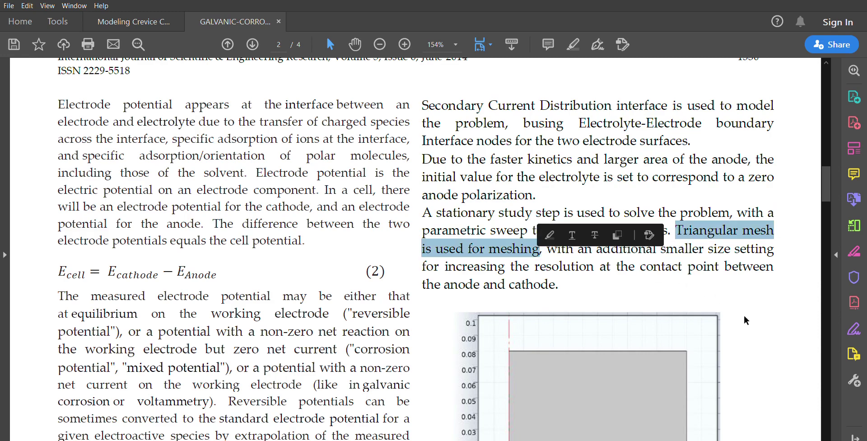
click(762, 323)
scroll(826, 180, down, 5)
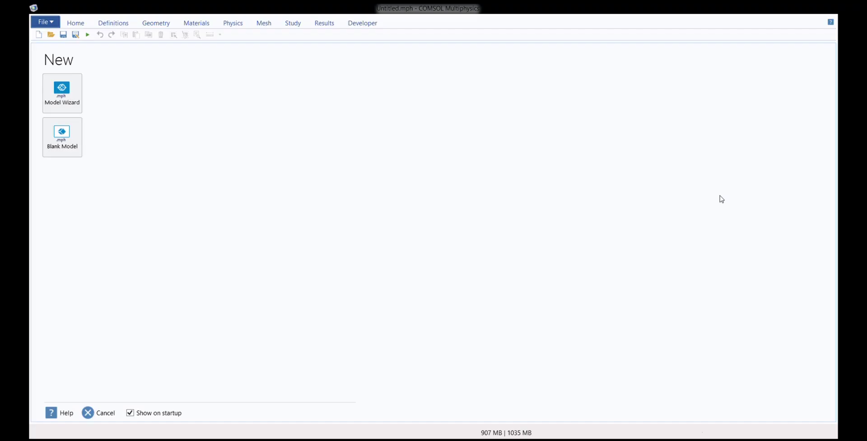
Switch to COMSOL Multiphysics and create a 2D axisymmetric model with the Secondary Current Distribution interface and a Stationary study using the Model Wizard.
click(59, 100)
click(96, 104)
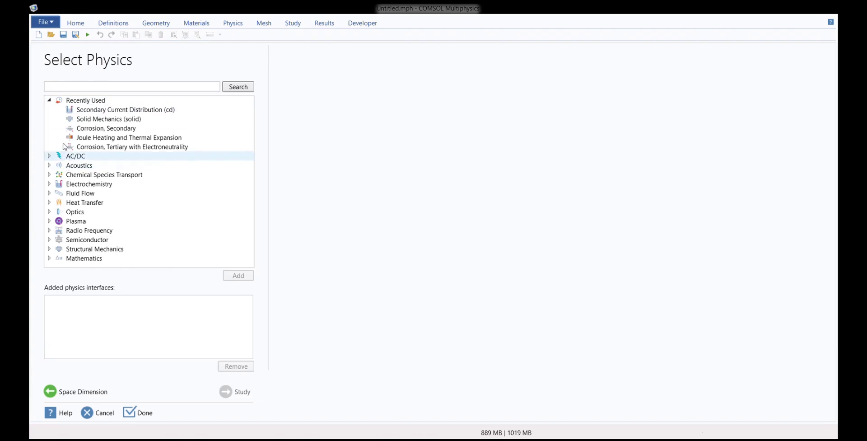
click(49, 100)
click(49, 137)
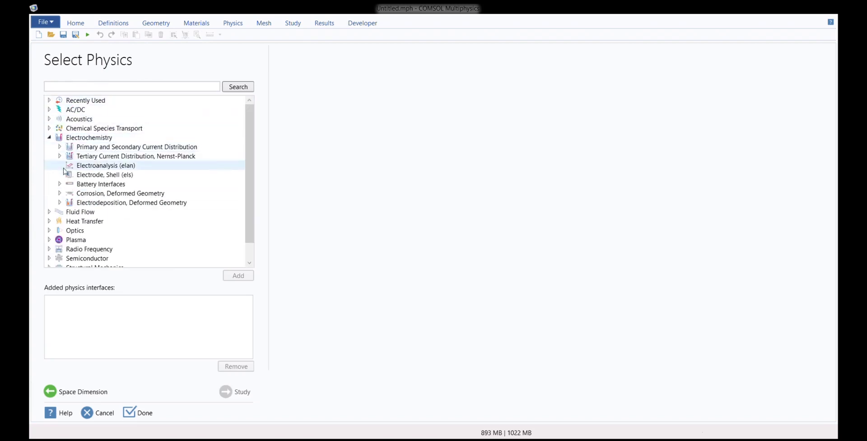
click(59, 147)
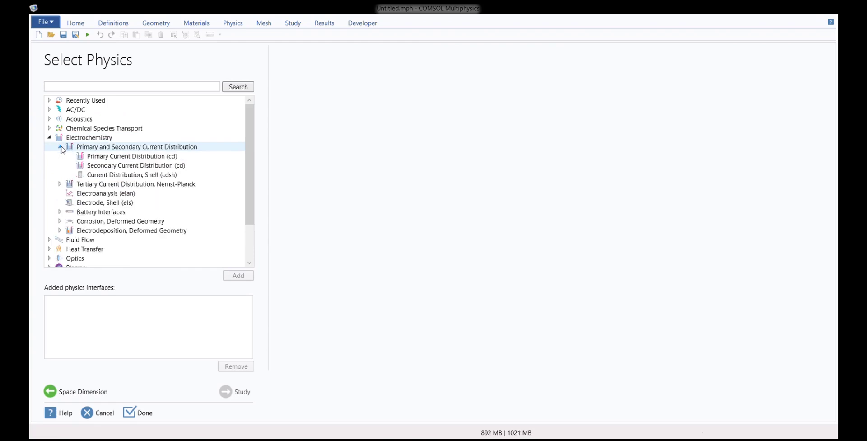
click(84, 166)
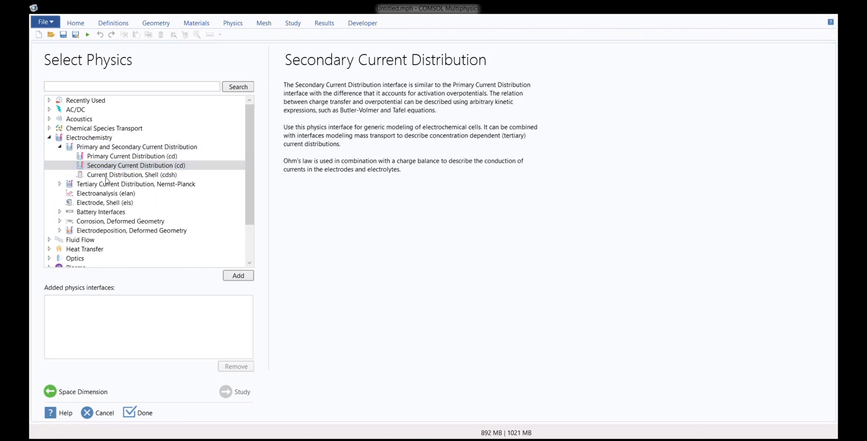
click(238, 275)
click(234, 392)
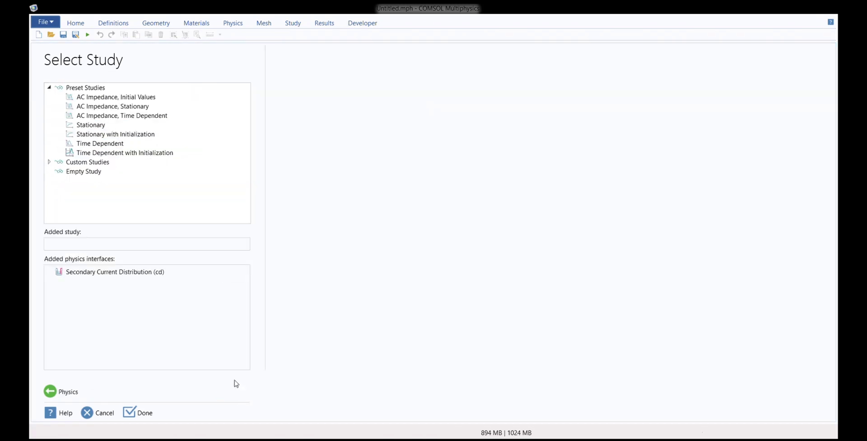
click(91, 126)
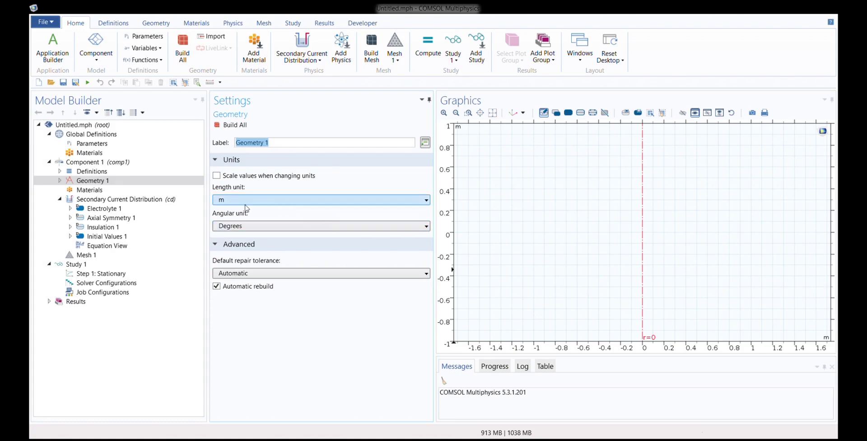
Add a rectangle 0.12 m wide and 0.08 m high to Geometry 1 and build all objects.
click(58, 181)
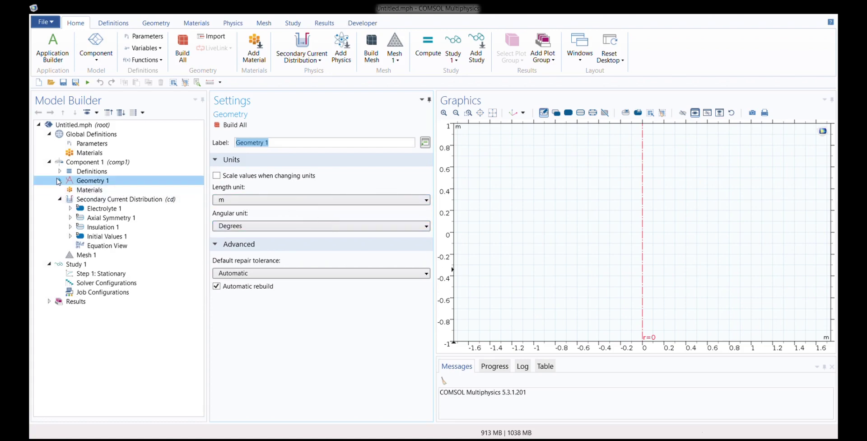
click(59, 181)
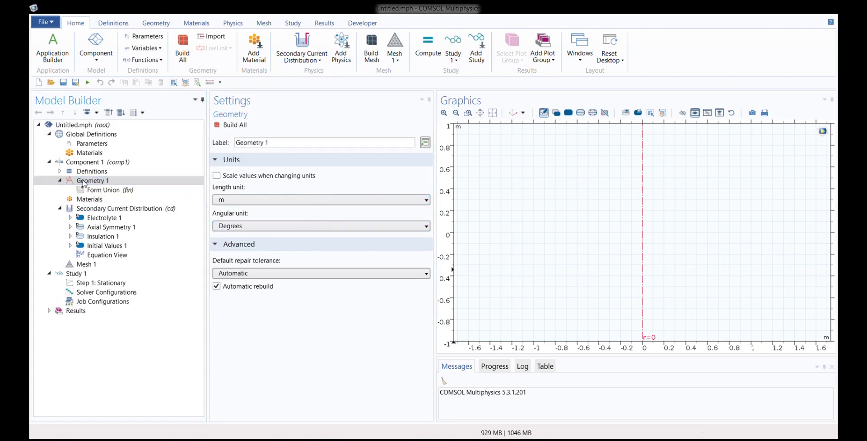
click(112, 203)
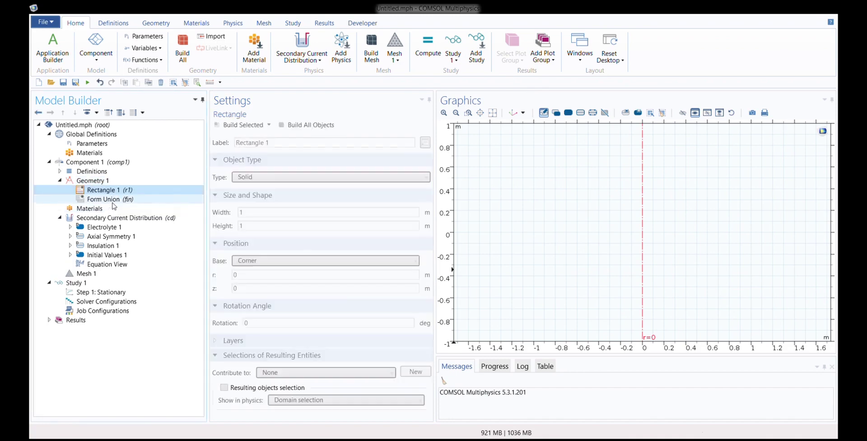
click(267, 217)
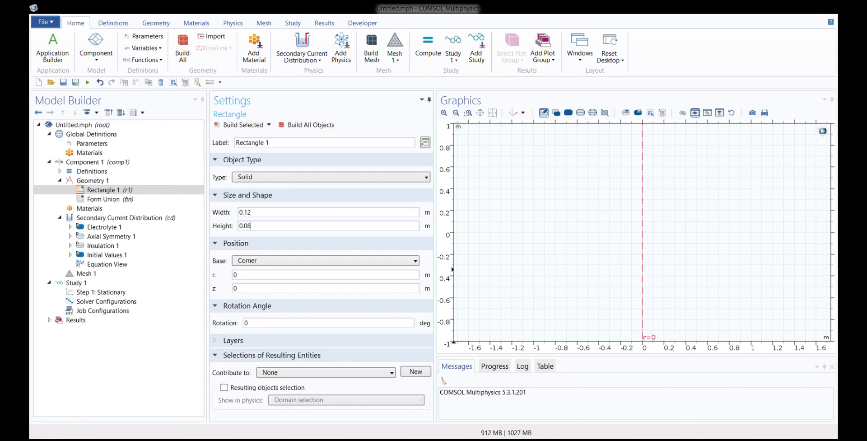
click(306, 125)
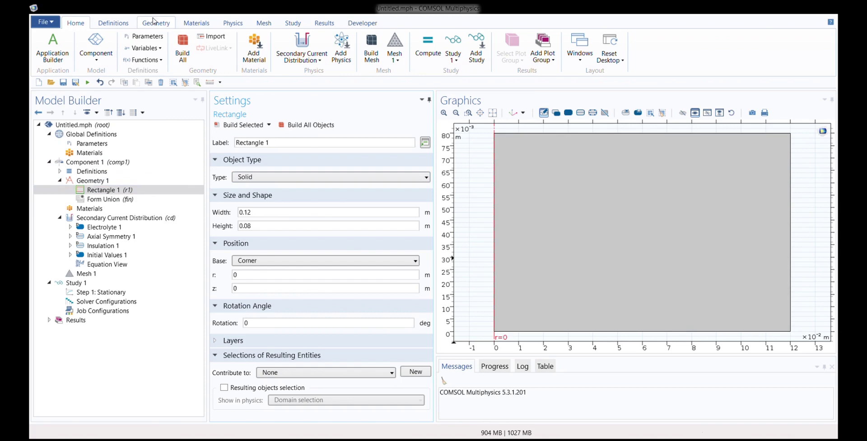
Add a point on the rectangle's lower edge about 0.008 m from the symmetry axis and build all objects.
click(96, 181)
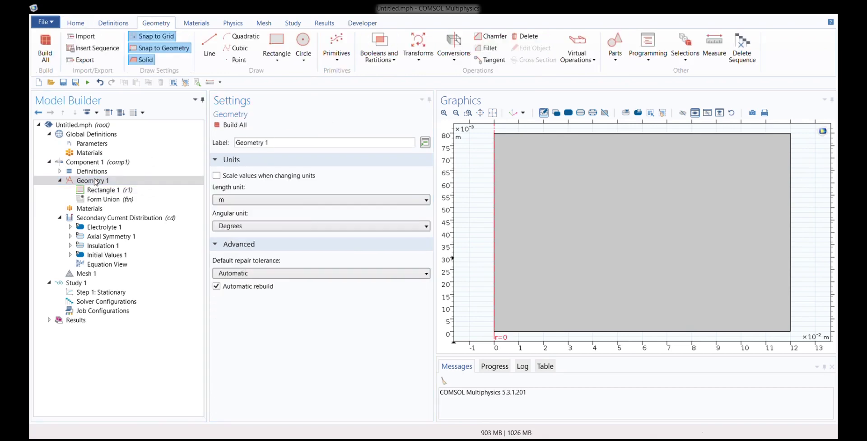
click(121, 152)
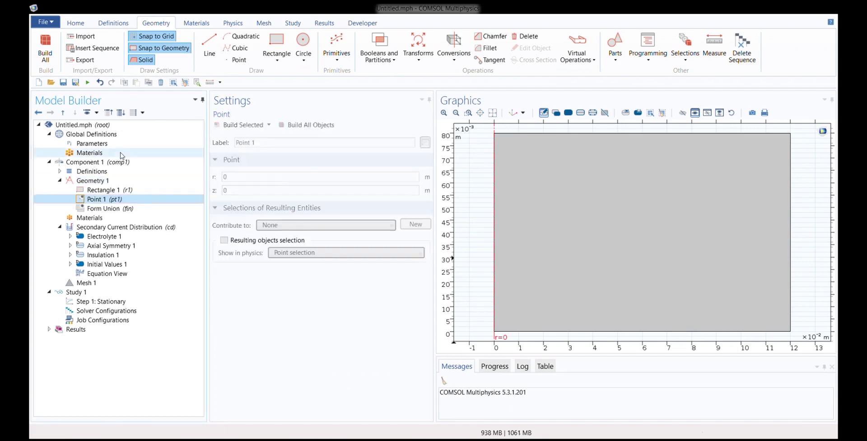
click(248, 177)
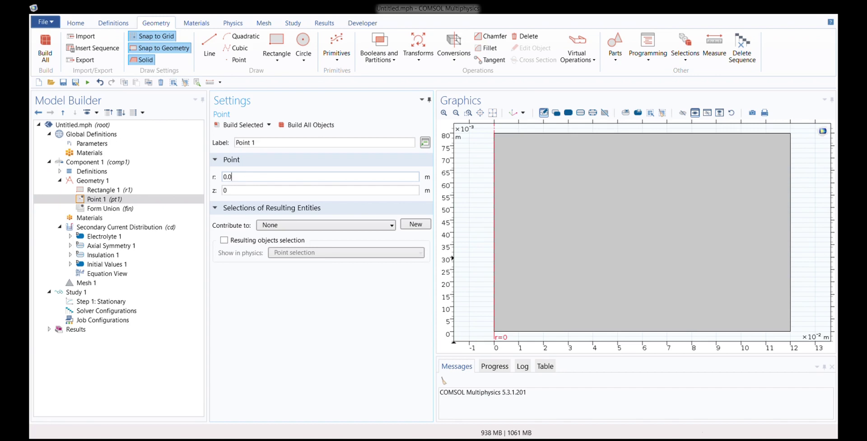
click(329, 129)
Search the material library for structural steel and add the material to the component.
click(98, 220)
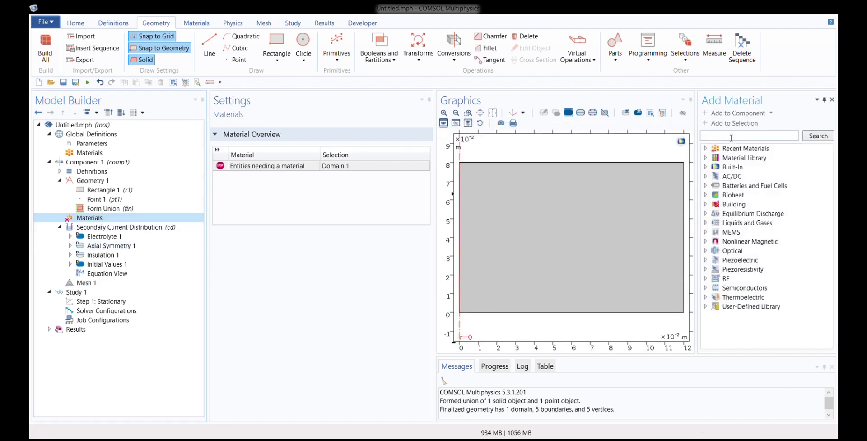
text(m)
click(817, 136)
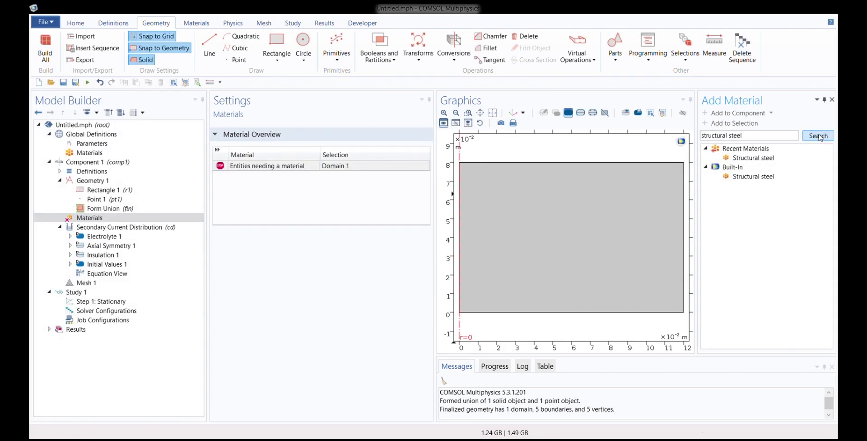
click(760, 159)
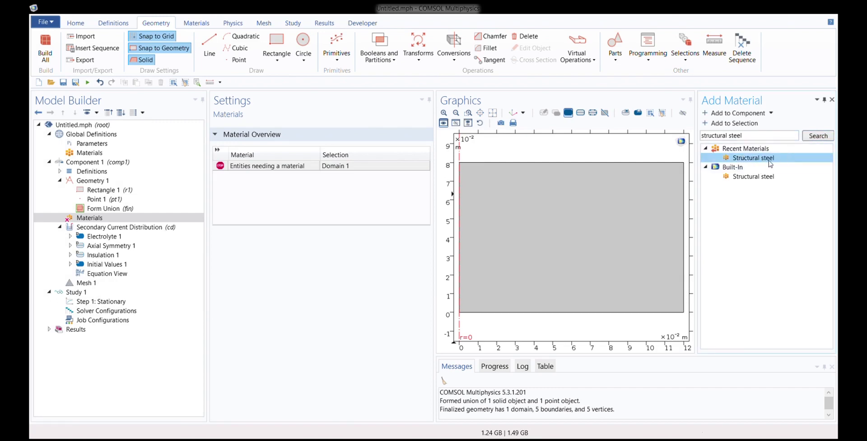
click(741, 114)
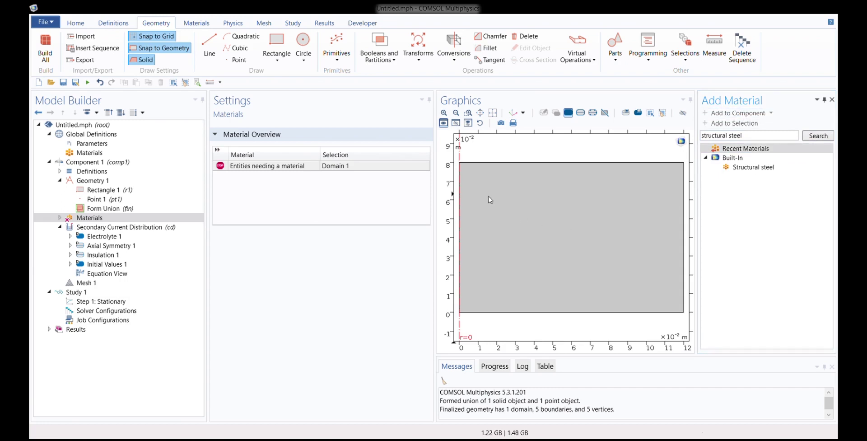
click(744, 172)
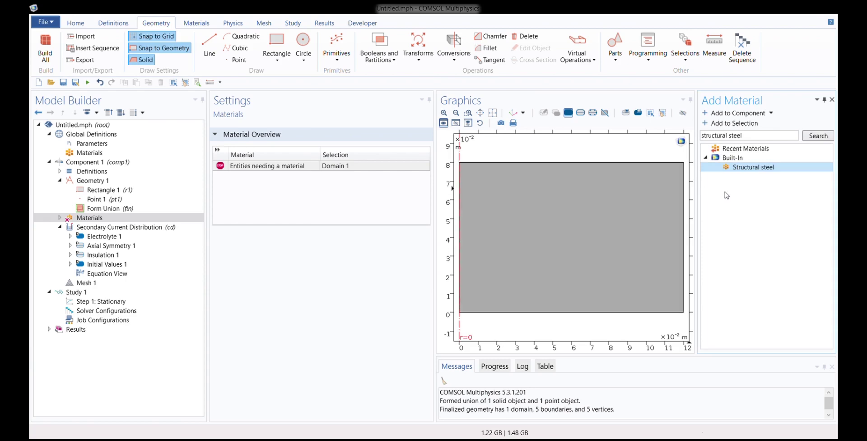
Search the material library for AZ91D.
click(774, 140)
key(BackSpace)
key(BackSpace)
key(BackSpace)
key(BackSpace)
key(BackSpace)
key(BackSpace)
key(BackSpace)
key(BackSpace)
key(BackSpace)
key(BackSpace)
key(BackSpace)
key(BackSpace)
key(BackSpace)
key(BackSpace)
key(BackSpace)
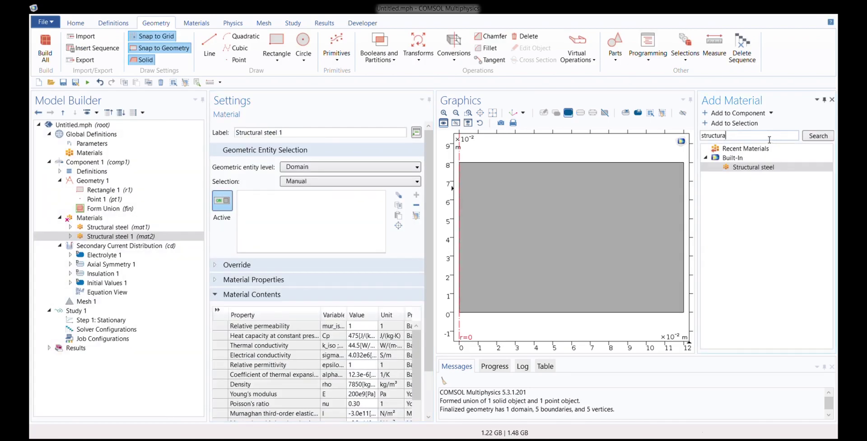
text(AZ91D)
key(Return)
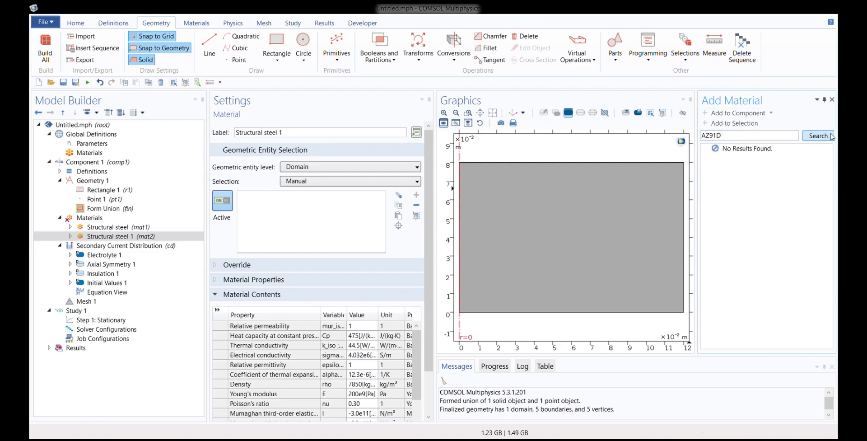
Remove the duplicate Structural steel 1 material and search the library for magnesium alloy.
click(736, 138)
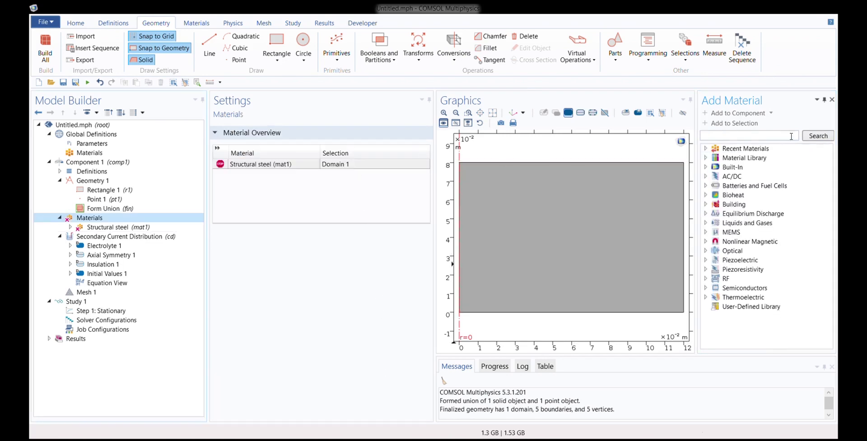
click(736, 137)
text(magnesium alloy)
key(BackSpace)
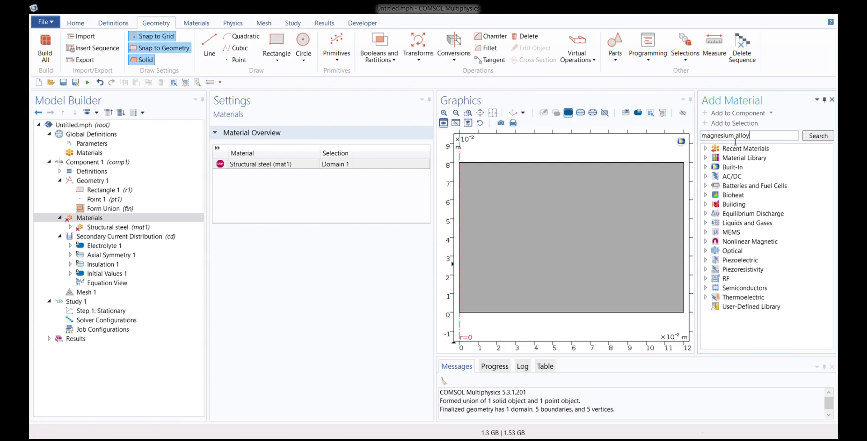
click(812, 138)
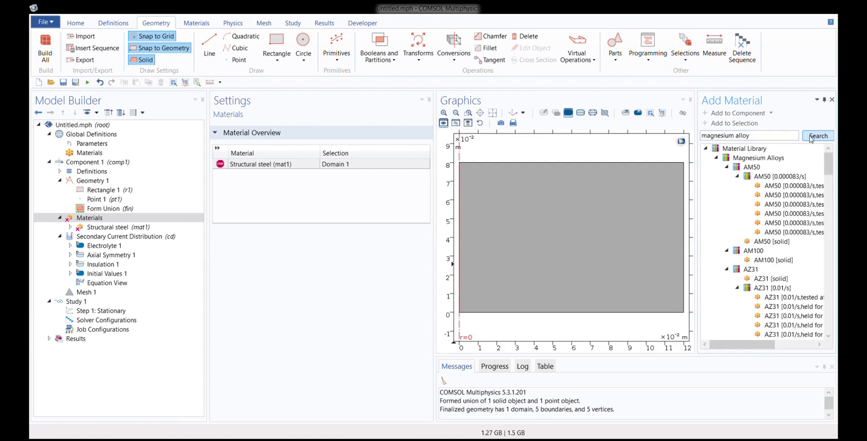
Add the AZ91 [solid] magnesium alloy to the component and close the material library.
drag(833, 165, 839, 222)
click(779, 252)
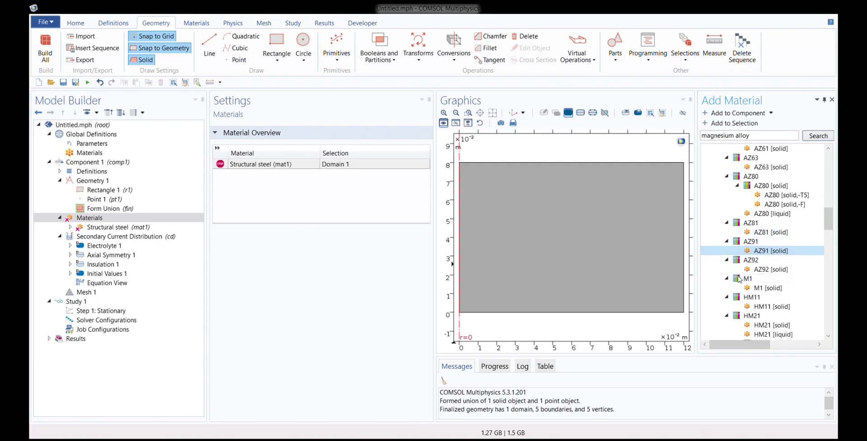
click(832, 99)
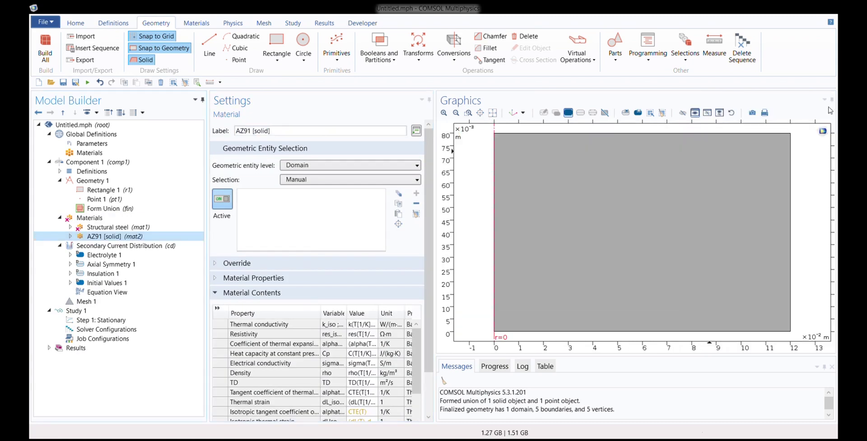
Assign Structural steel at boundary level to boundary 2, the short lower-edge segment between the symmetry axis and the point.
click(119, 228)
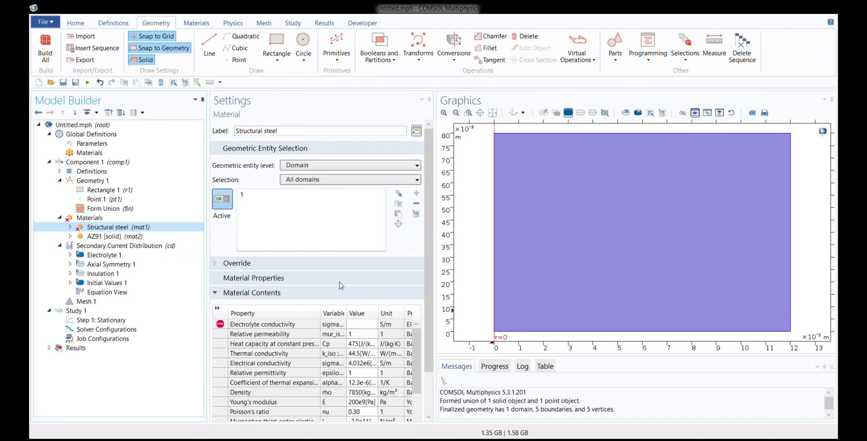
click(292, 183)
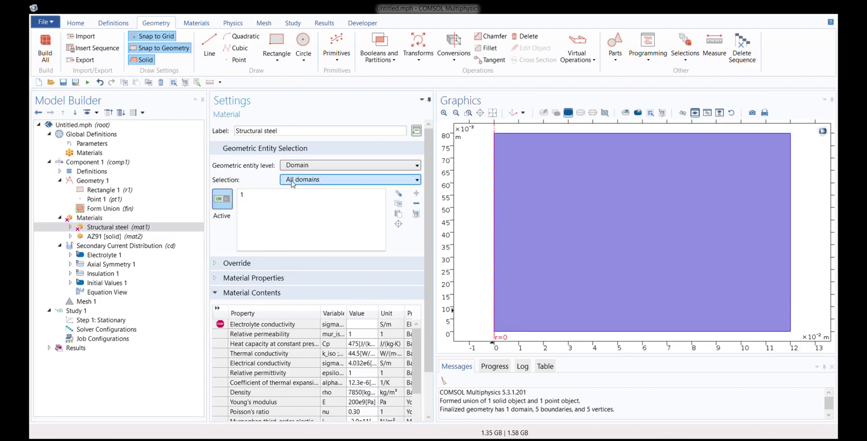
click(293, 166)
click(293, 188)
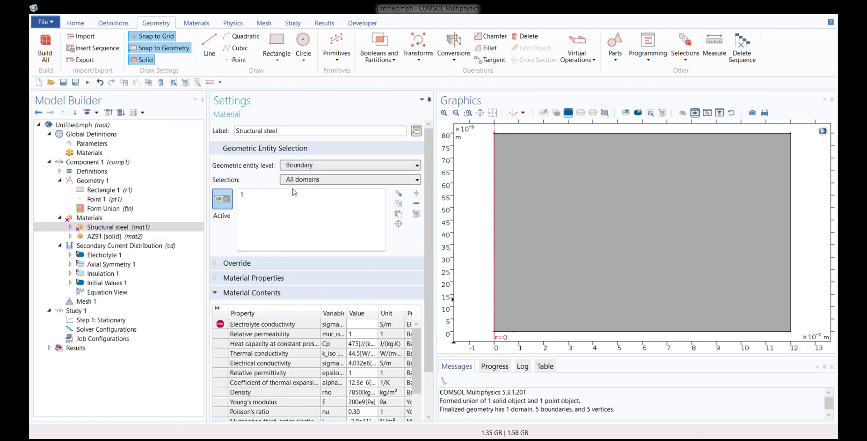
click(508, 332)
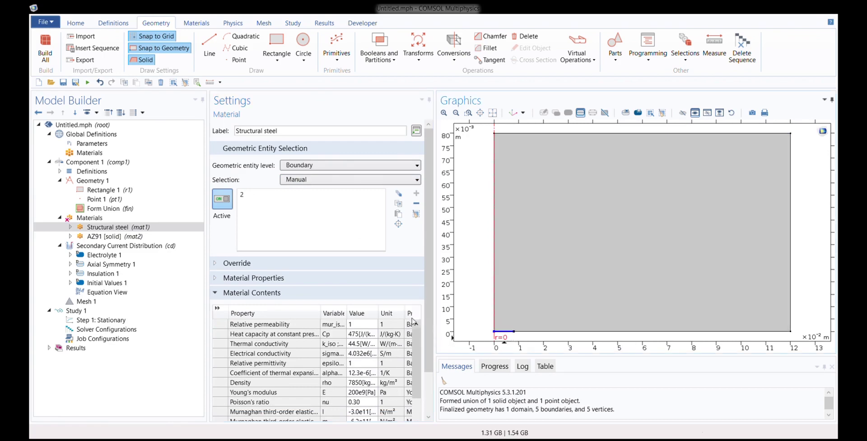
Assign AZ91 [solid] at boundary level to boundary 4, the long lower-edge segment outside the point.
click(124, 238)
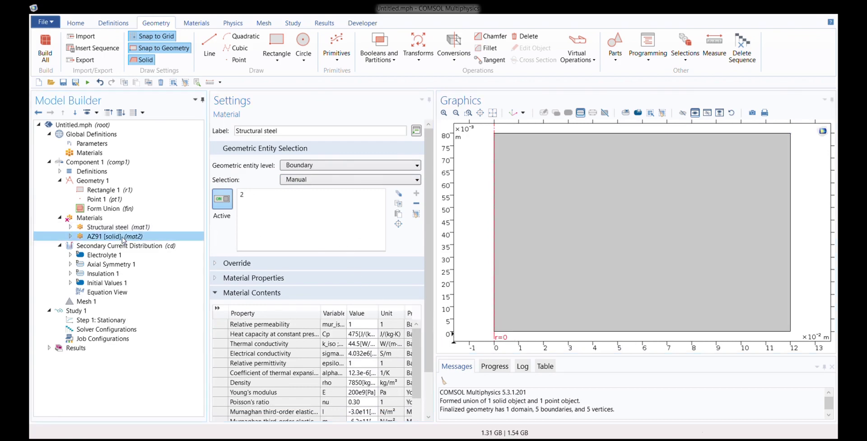
click(307, 170)
key(Down)
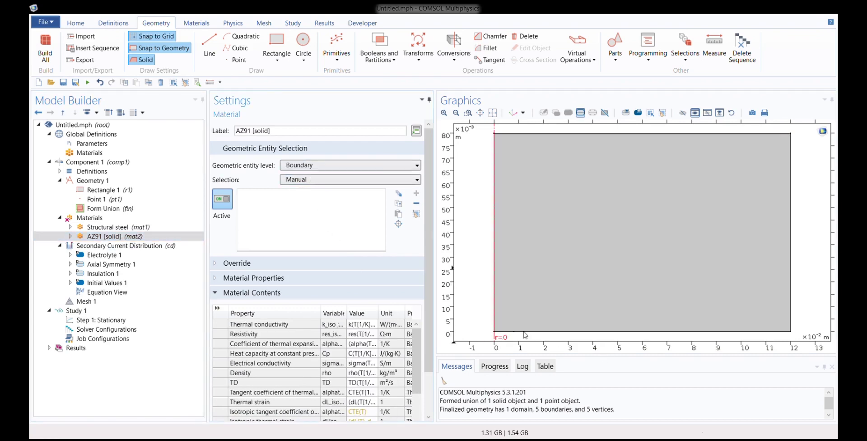
click(579, 332)
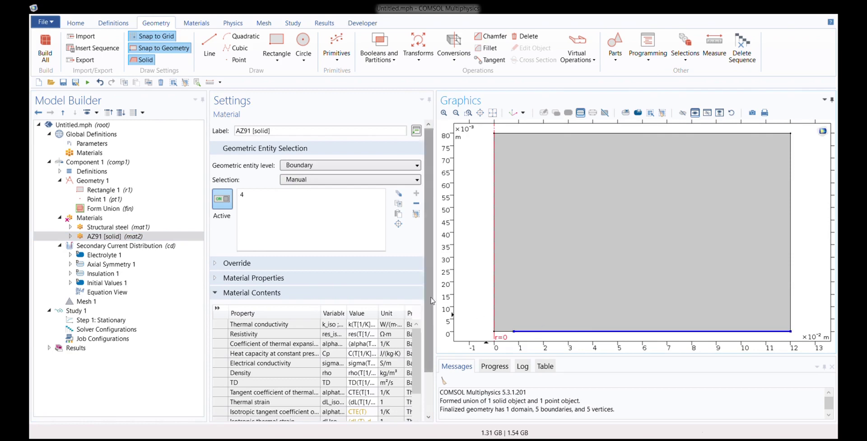
click(399, 251)
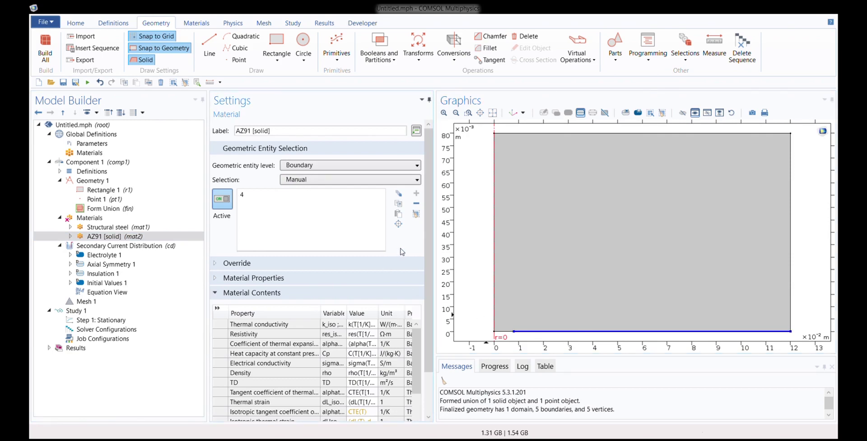
Add a blank material for the electrolyte and assign it to domain 1, the whole rectangle.
click(88, 218)
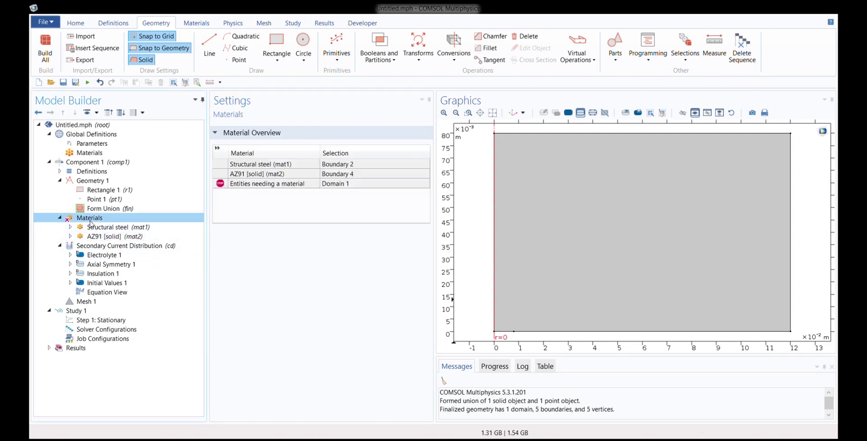
click(300, 185)
click(348, 192)
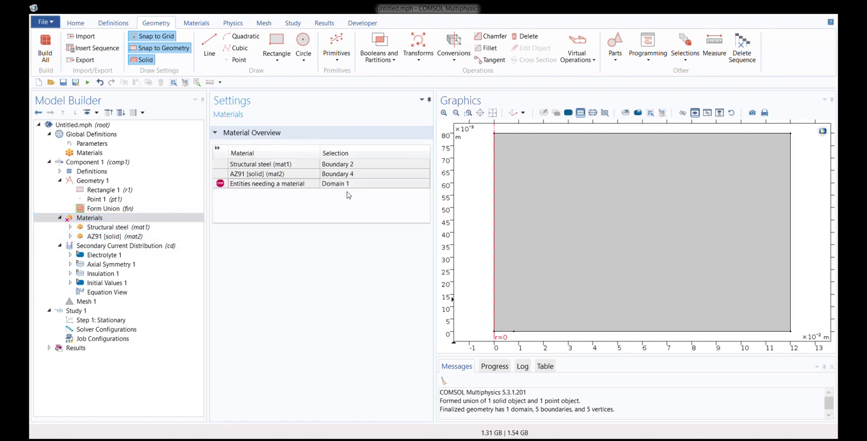
click(95, 219)
click(97, 228)
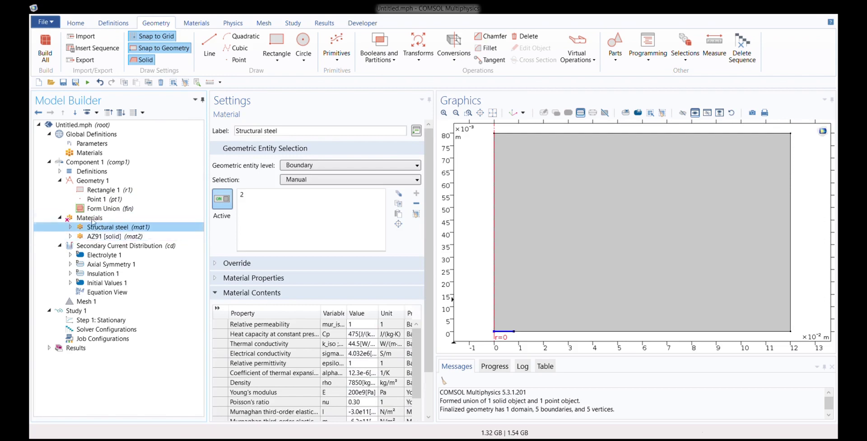
click(87, 221)
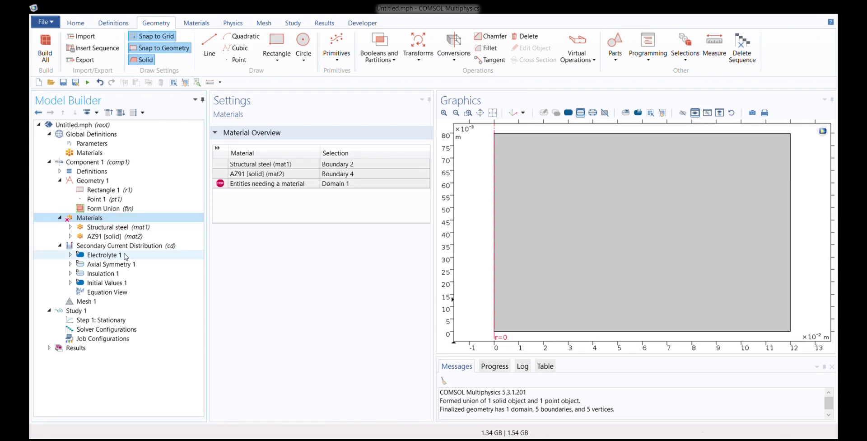
click(218, 281)
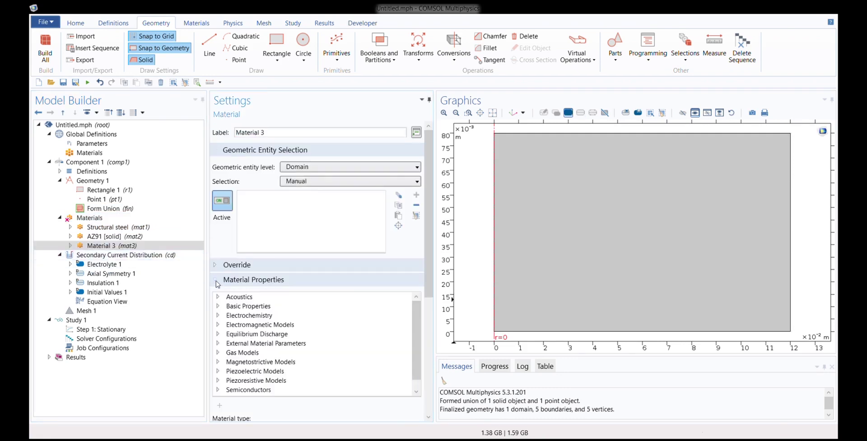
click(218, 316)
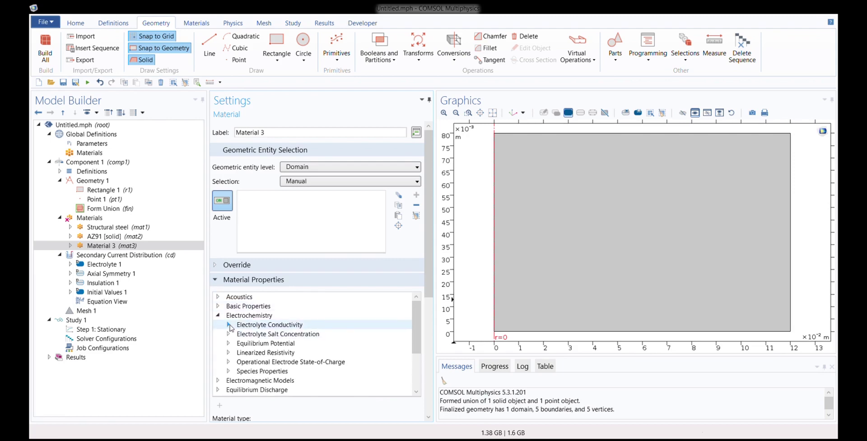
click(229, 325)
click(286, 334)
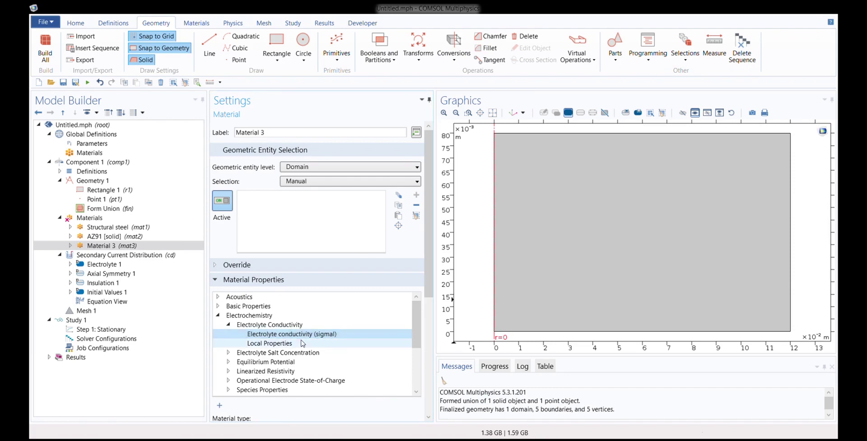
click(591, 230)
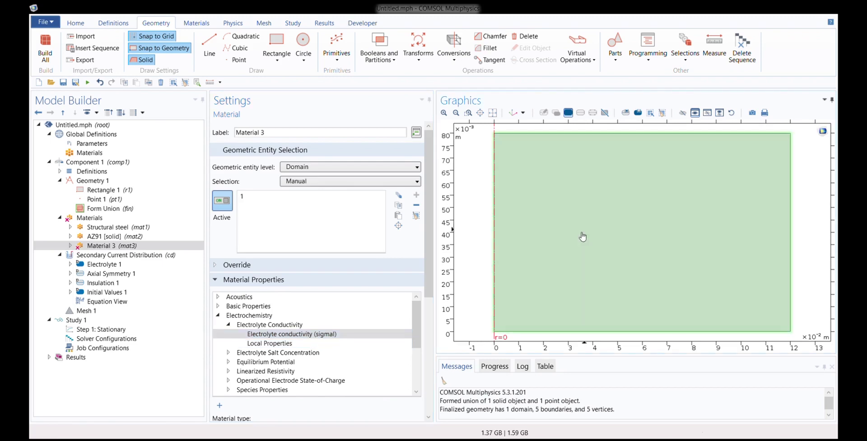
Set the electrolyte conductivity of Material 3 to 7.95 S/m.
scroll(323, 307, down, 3)
drag(427, 260, 425, 373)
click(366, 276)
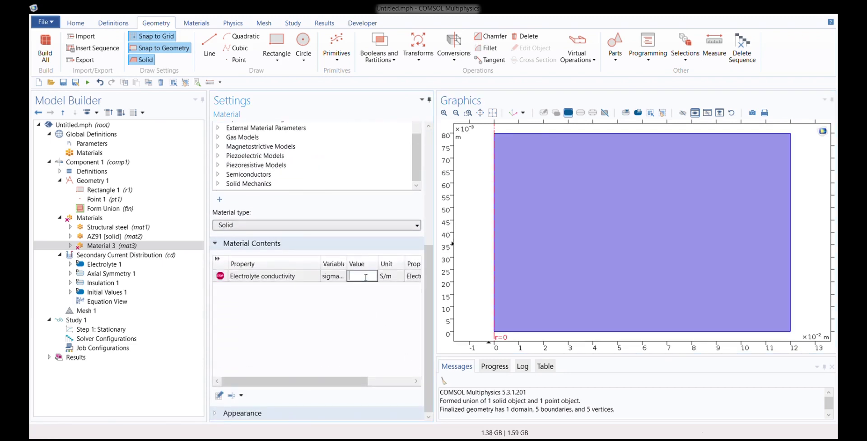
text(7.95)
key(Return)
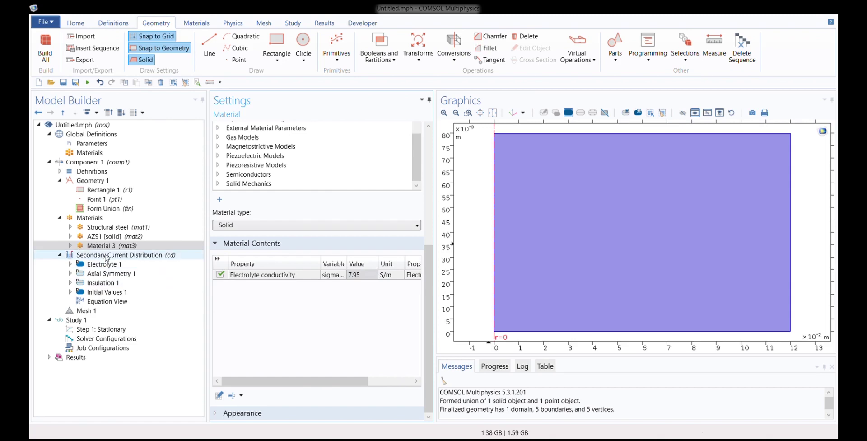
Switch to the paper's PDF and review the page 3 parameter table for conductivity, equilibrium potentials, exchange current densities and Tafel slopes.
click(106, 256)
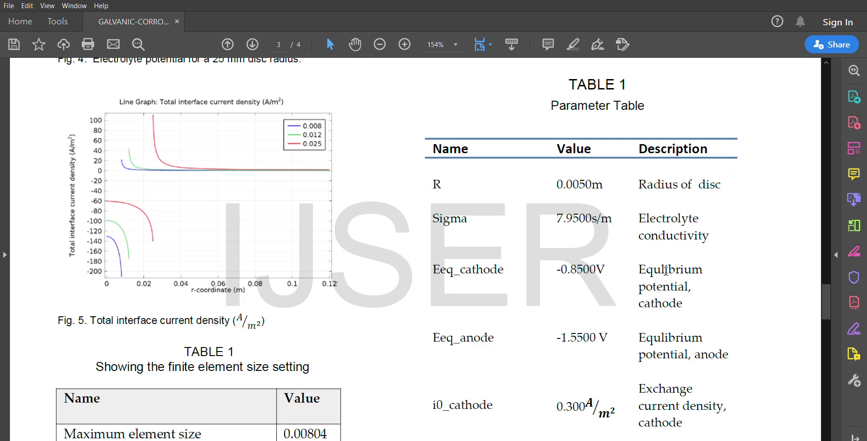
drag(436, 215, 538, 220)
click(722, 214)
drag(830, 287, 832, 309)
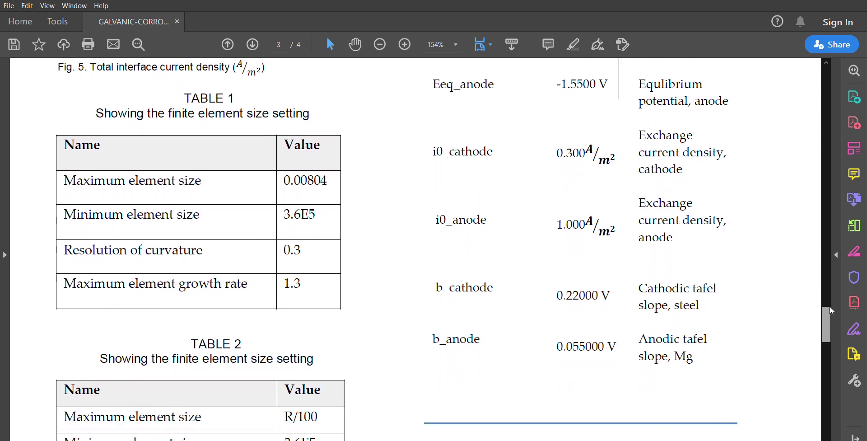
Switch back to COMSOL and review the Electrolyte, Axial Symmetry, Insulation and Initial Values settings under Secondary Current Distribution.
drag(831, 308, 831, 309)
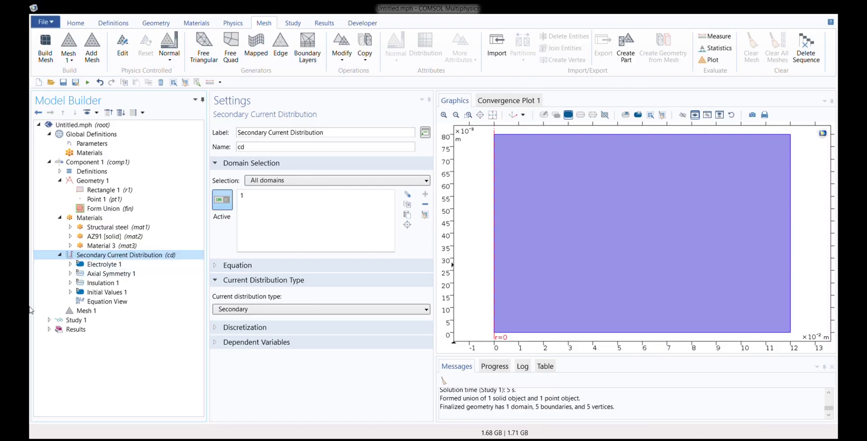
click(113, 264)
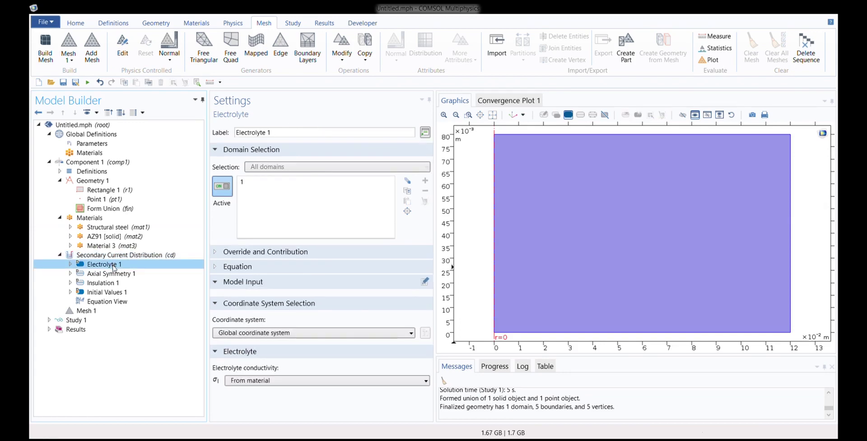
click(94, 274)
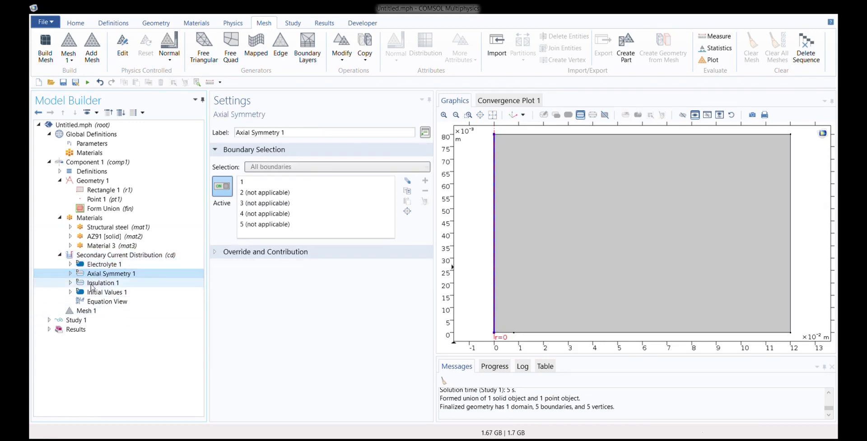
click(103, 283)
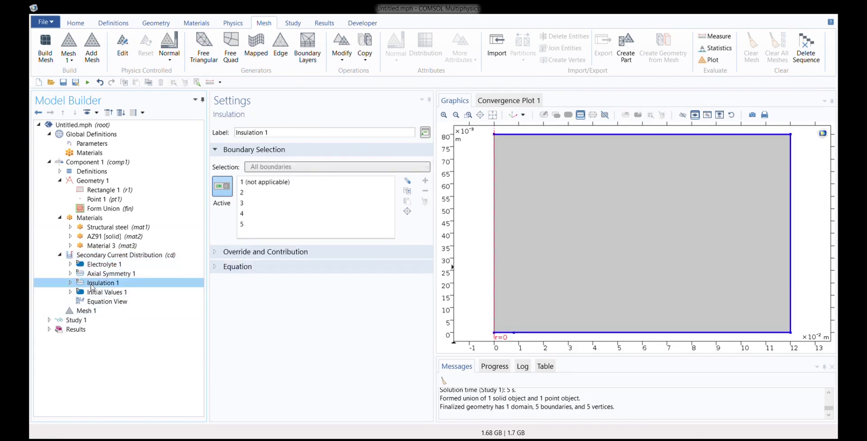
click(94, 292)
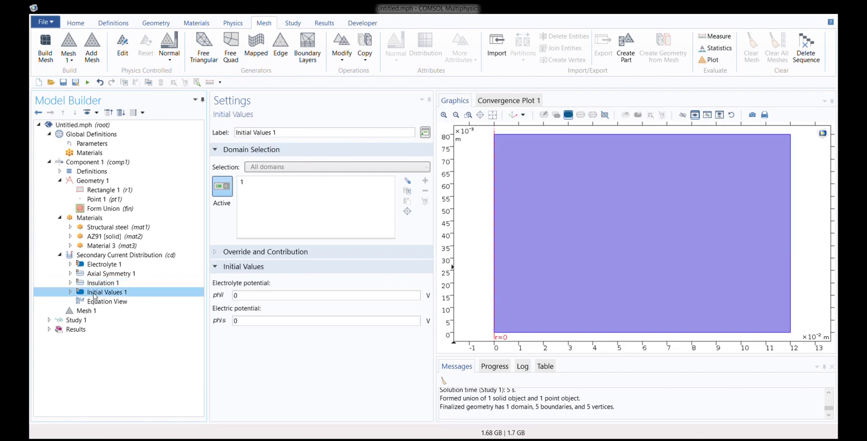
click(98, 302)
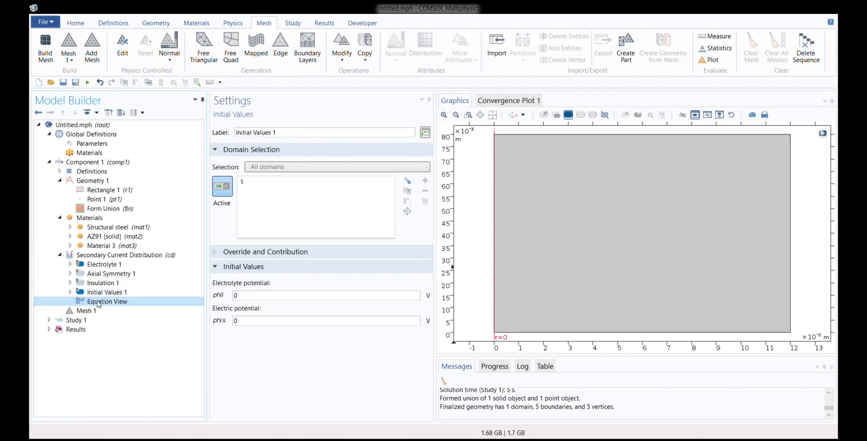
Add an Electrode Surface to Secondary Current Distribution, label it anode, and assign it to boundary 4, the long lower segment.
click(101, 255)
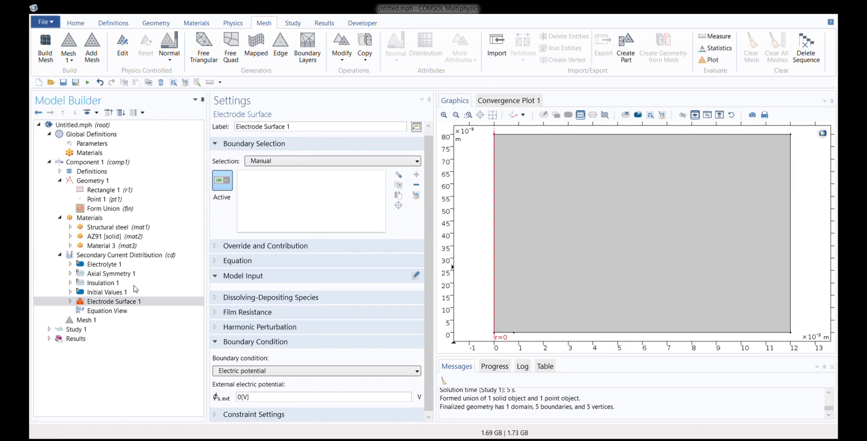
text(anode)
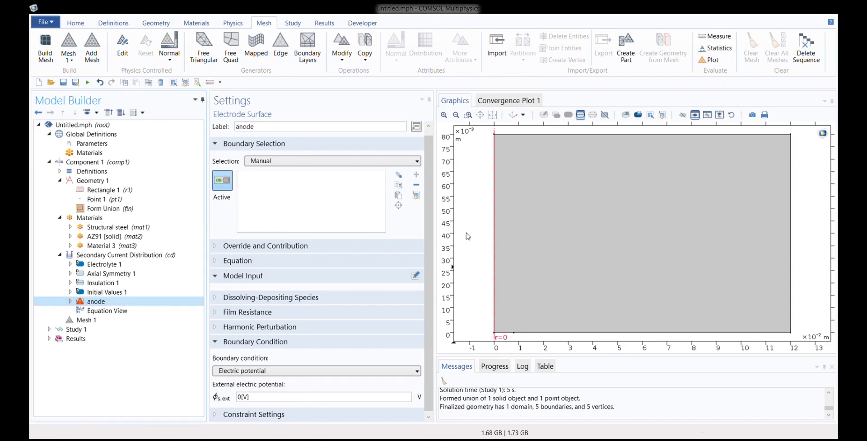
click(609, 333)
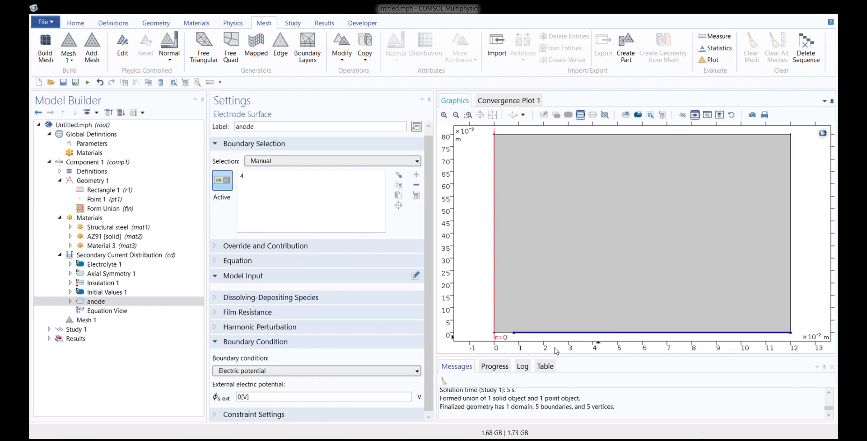
Set the anode electrode reaction's equilibrium potential to -1.55 V and its kinetics expression to Anodic Tafel equation.
click(71, 301)
click(94, 313)
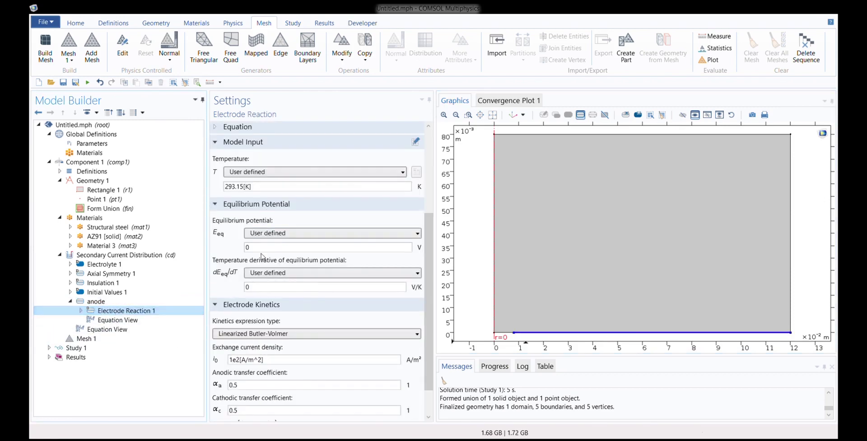
click(268, 249)
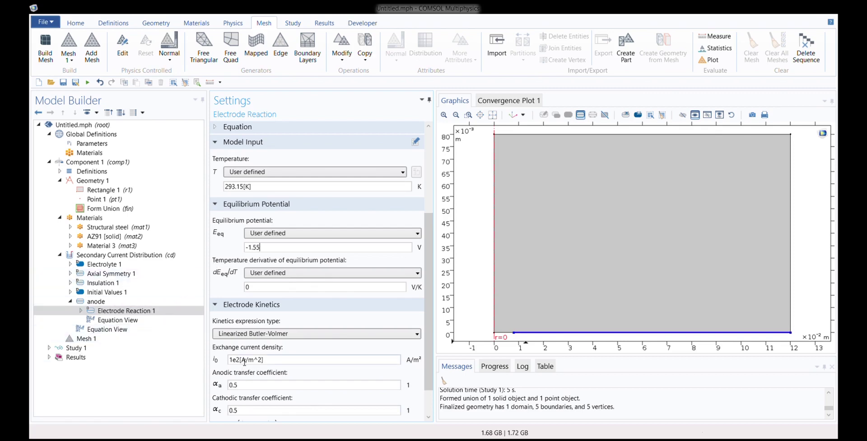
click(275, 336)
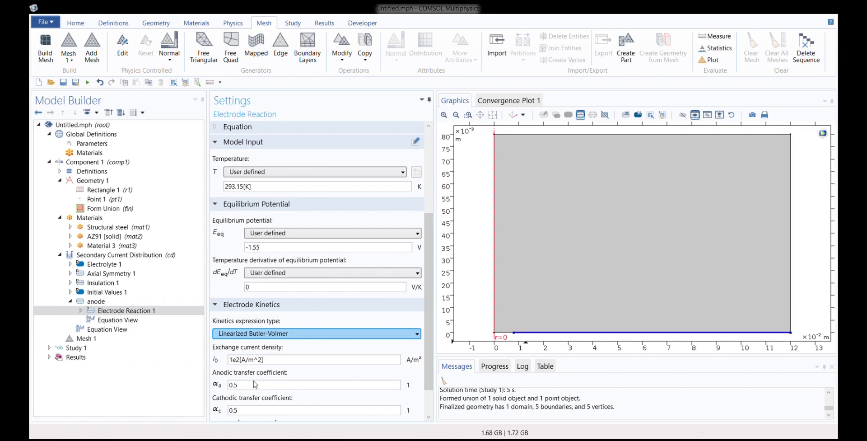
click(271, 367)
Set the anode reaction's exchange current density to 1 A/m² and its anodic Tafel slope to the paper's 0.055 V.
key(BackSpace)
key(BackSpace)
key(BackSpace)
key(BackSpace)
key(BackSpace)
key(BackSpace)
key(BackSpace)
key(BackSpace)
text(1)
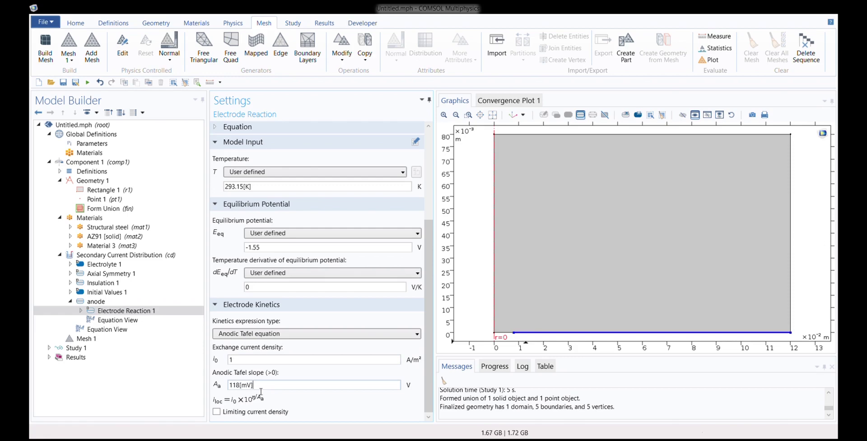
key(BackSpace)
key(BackSpace)
key(BackSpace)
key(BackSpace)
key(BackSpace)
key(BackSpace)
text(0.0)
click(86, 302)
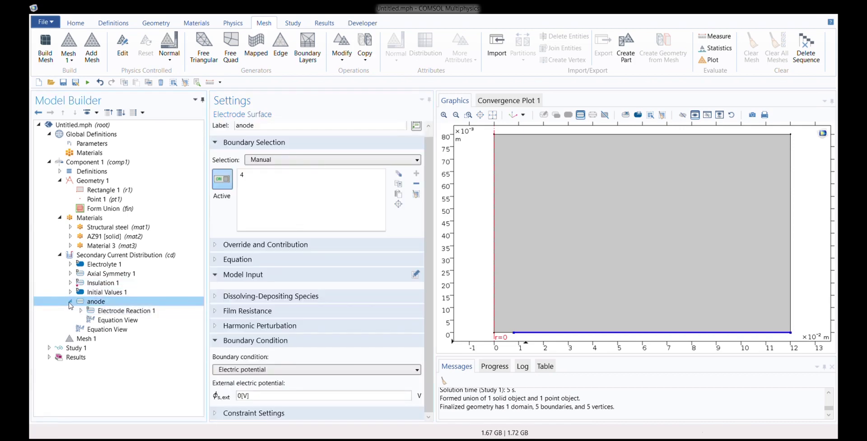
click(70, 301)
Add a second Electrode Surface, label it cathode, and assign it to boundary 2, the short lower segment beside the axis.
click(89, 257)
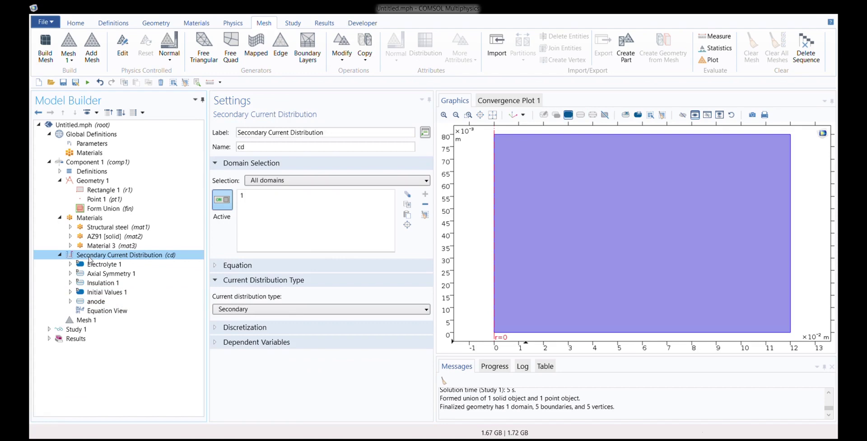
click(126, 93)
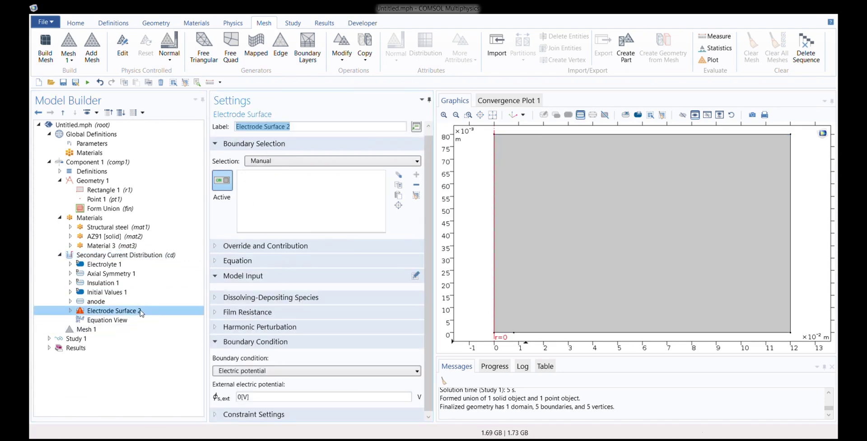
click(140, 310)
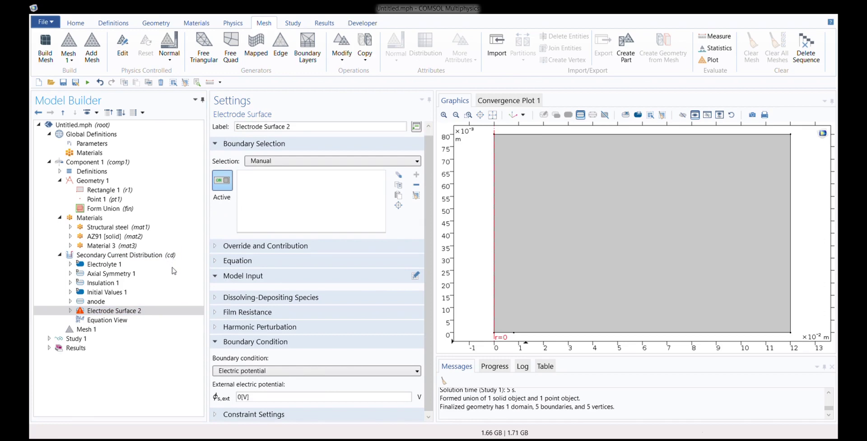
click(465, 235)
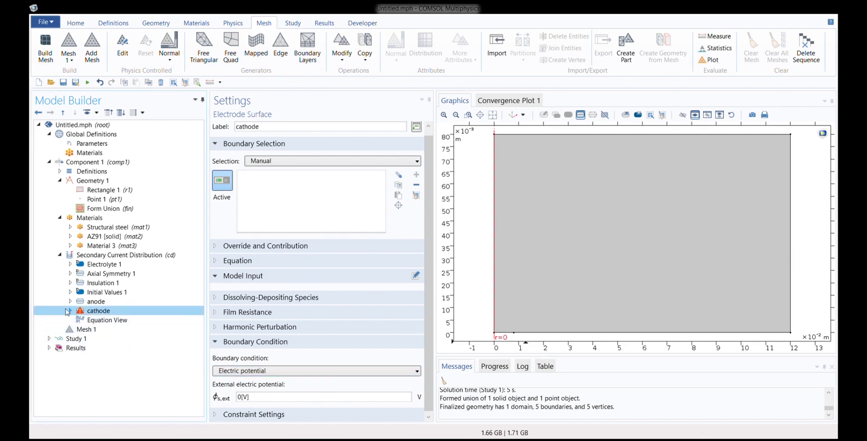
click(69, 311)
click(509, 335)
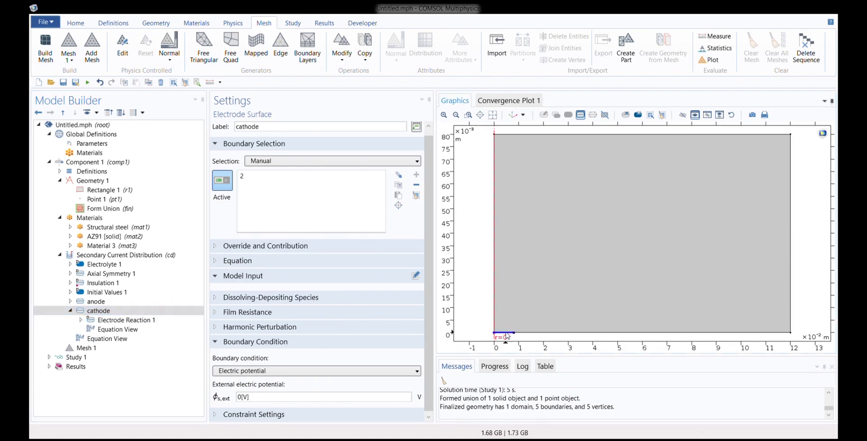
Set the cathode electrode reaction's equilibrium potential to -0.85 V and its kinetics expression to Cathodic Tafel equation.
click(118, 321)
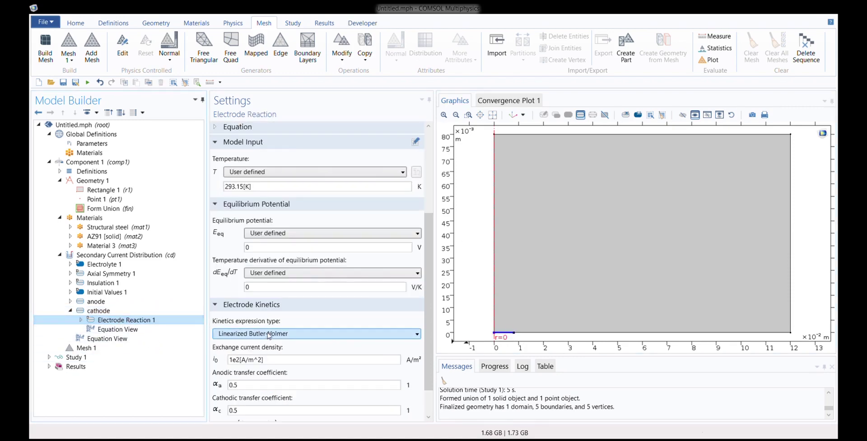
click(269, 249)
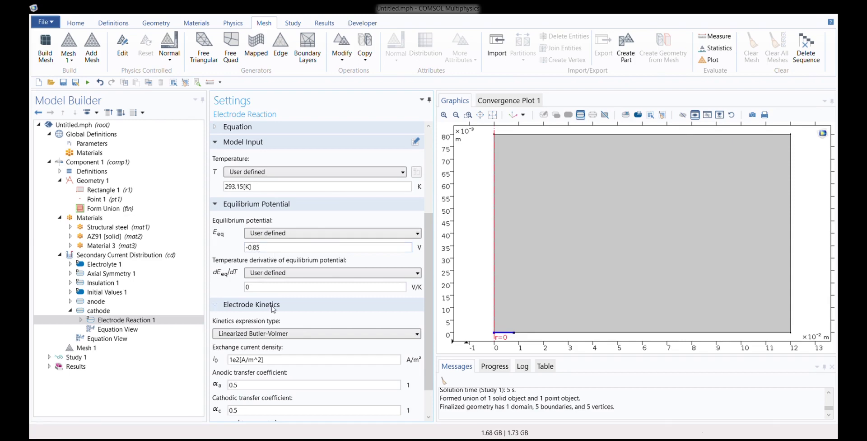
click(239, 385)
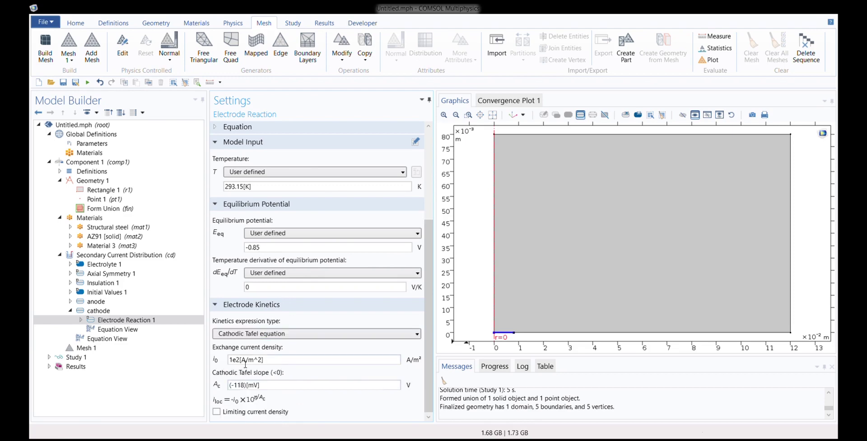
Set the cathode reaction's exchange current density to 0.3 A/m² and its cathodic Tafel slope to -0.22 V.
key(BackSpace)
key(BackSpace)
key(BackSpace)
key(BackSpace)
key(BackSpace)
key(BackSpace)
key(BackSpace)
key(BackSpace)
key(BackSpace)
key(BackSpace)
text(0)
key(BackSpace)
key(BackSpace)
key(BackSpace)
key(BackSpace)
key(BackSpace)
key(BackSpace)
key(BackSpace)
key(BackSpace)
key(BackSpace)
text(-0)
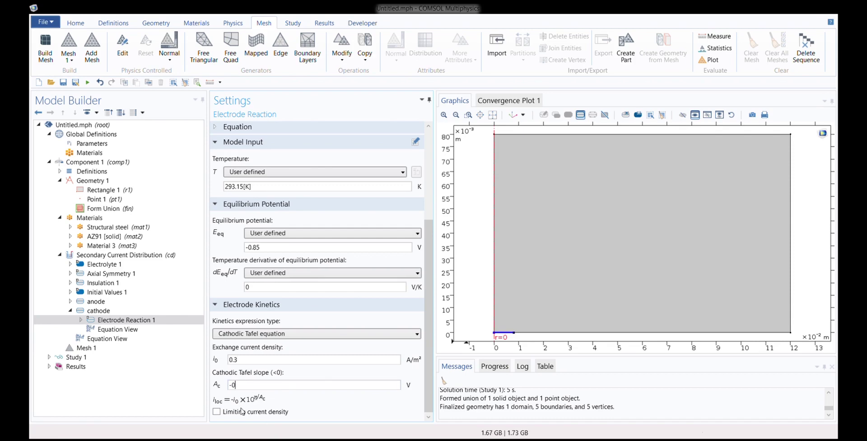
text(.22)
click(181, 392)
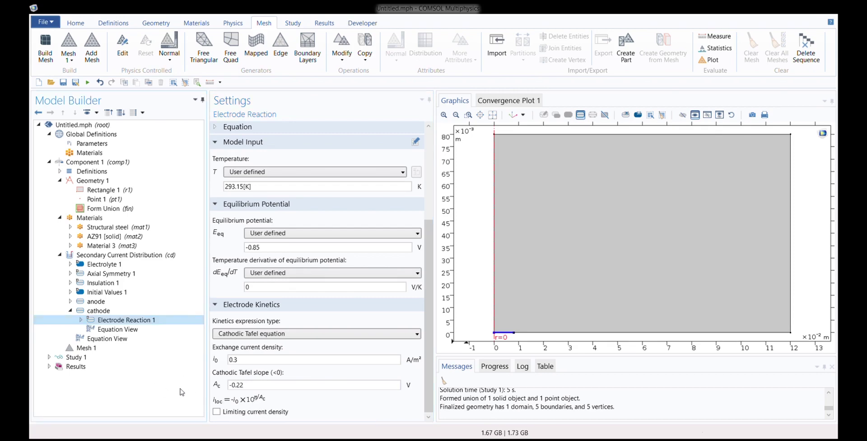
click(71, 311)
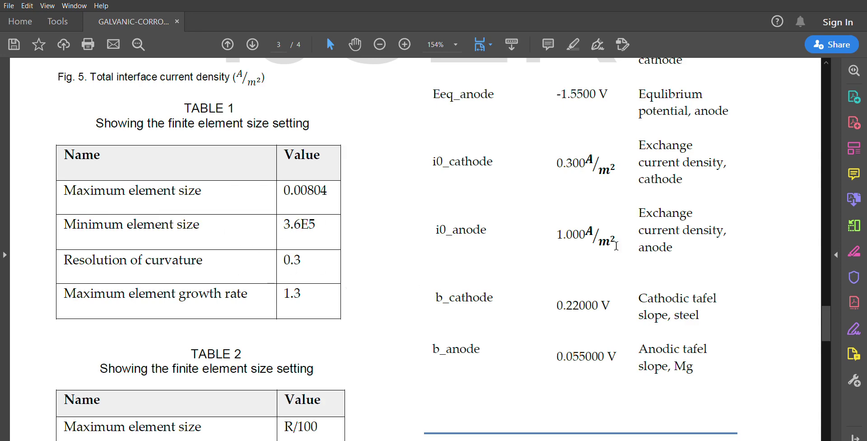
Switch to the paper's PDF and examine the finite element size tables on page 3 for the mesh settings.
scroll(829, 321, down, 3)
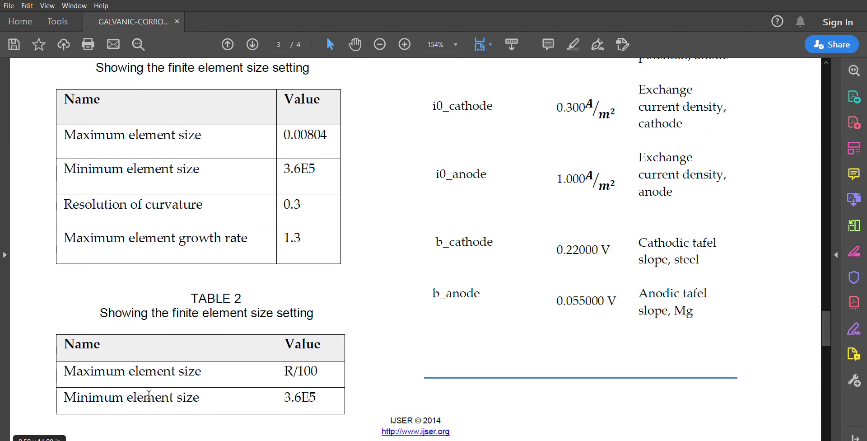
drag(828, 324, 842, 273)
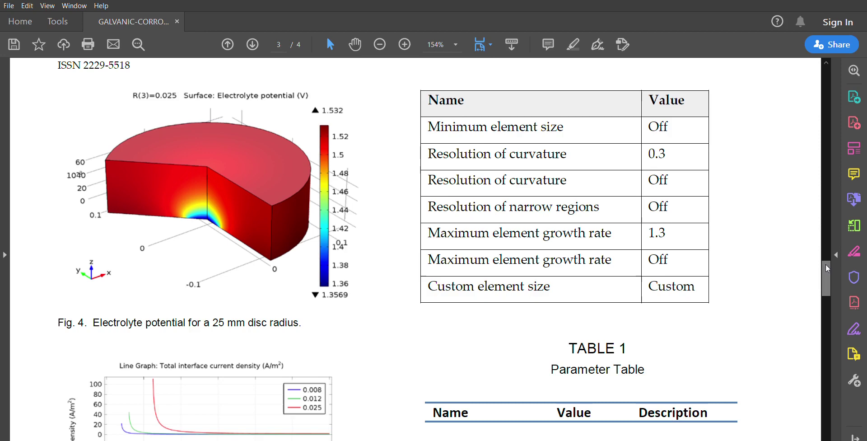
drag(827, 268, 829, 271)
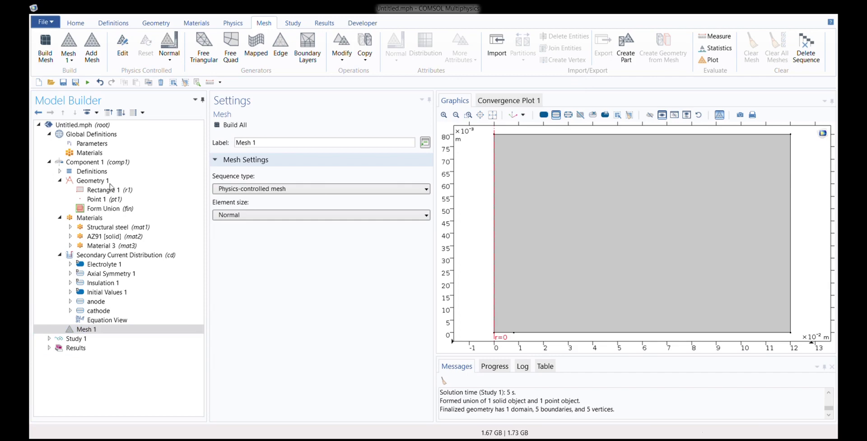
Switch back to COMSOL, give Mesh 1 an editable free triangular sequence, and set its global Size node to custom element size.
click(114, 47)
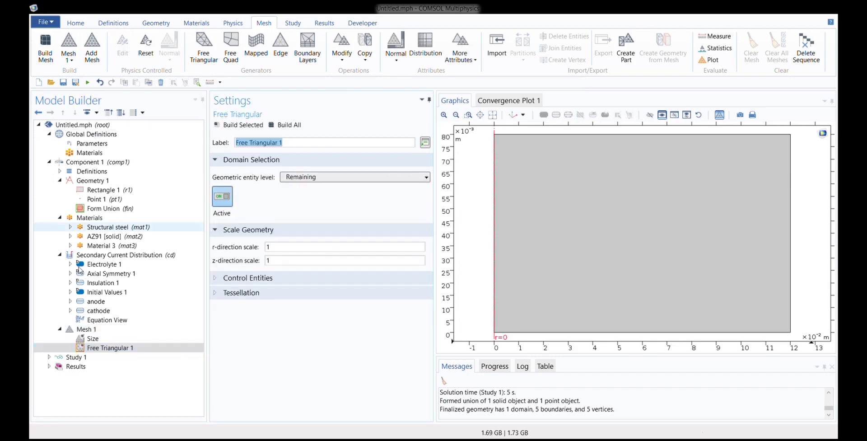
click(88, 339)
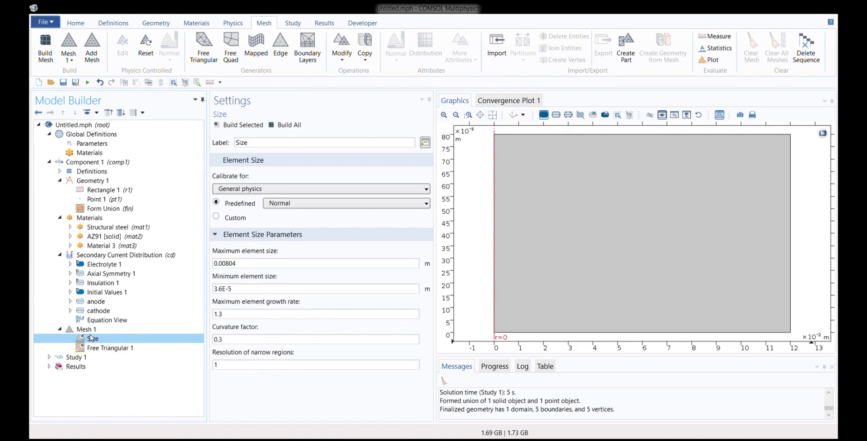
click(216, 217)
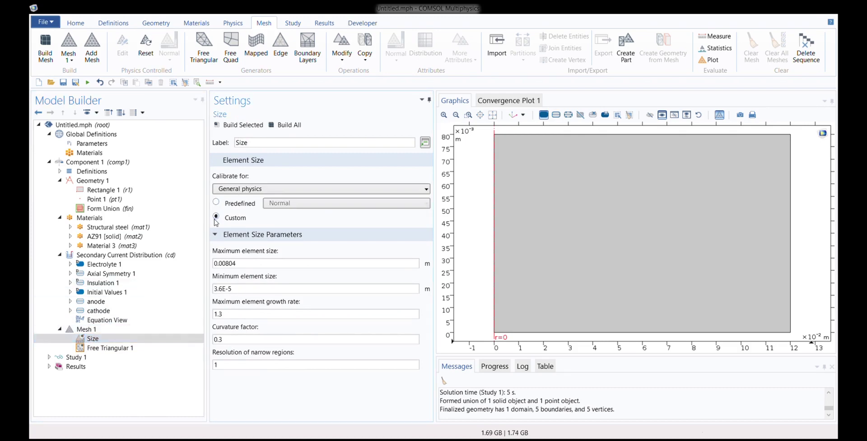
Add a Size node under Free Triangular 1 and apply it to the steel–magnesium junction point on the lower edge, point 3.
click(100, 348)
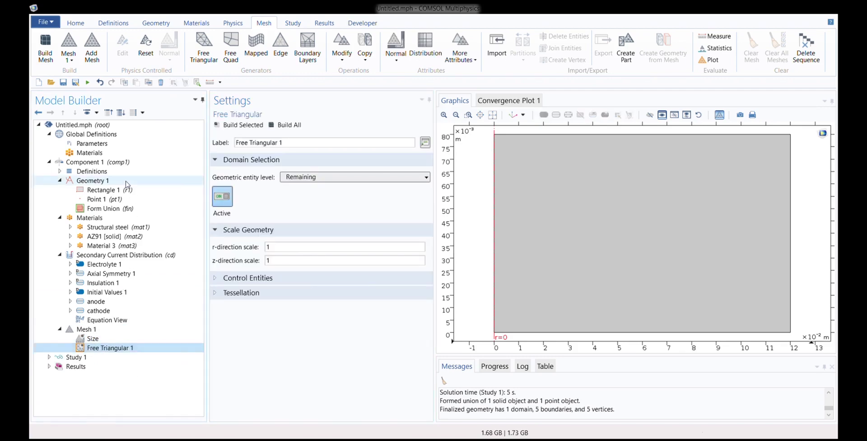
click(108, 349)
click(334, 177)
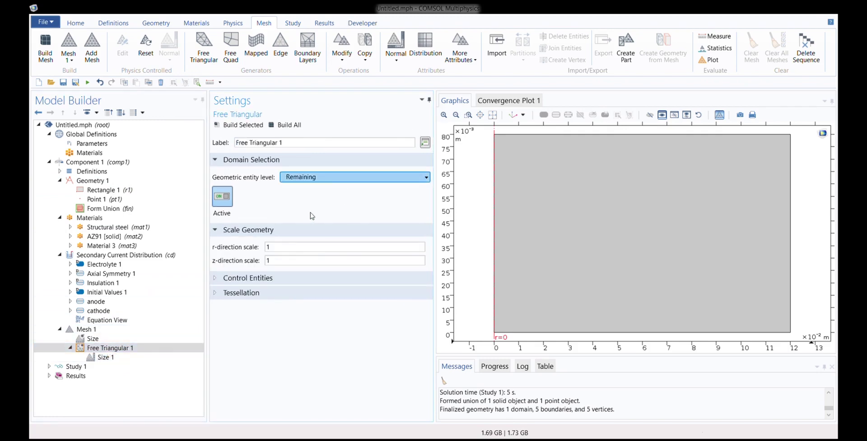
click(105, 357)
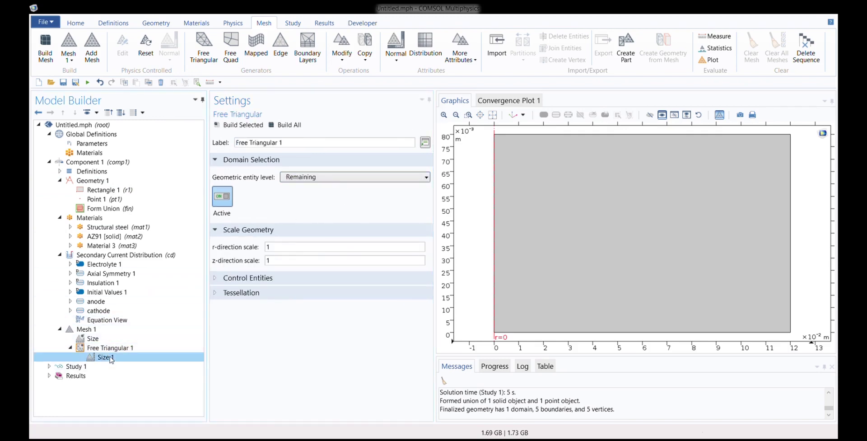
click(304, 174)
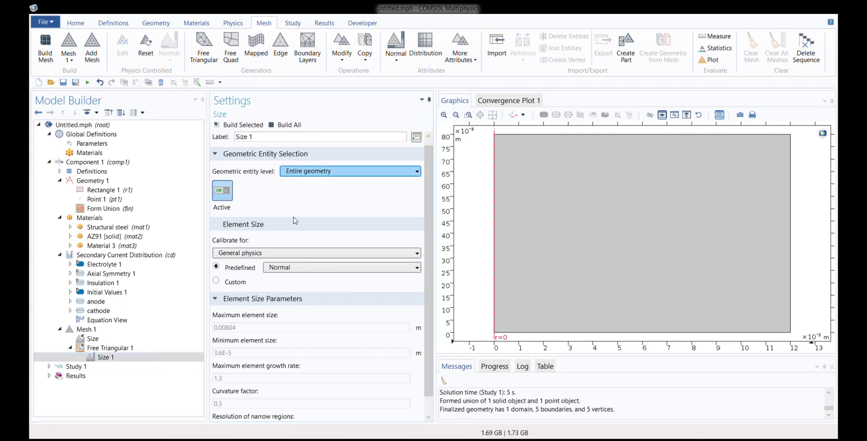
click(294, 219)
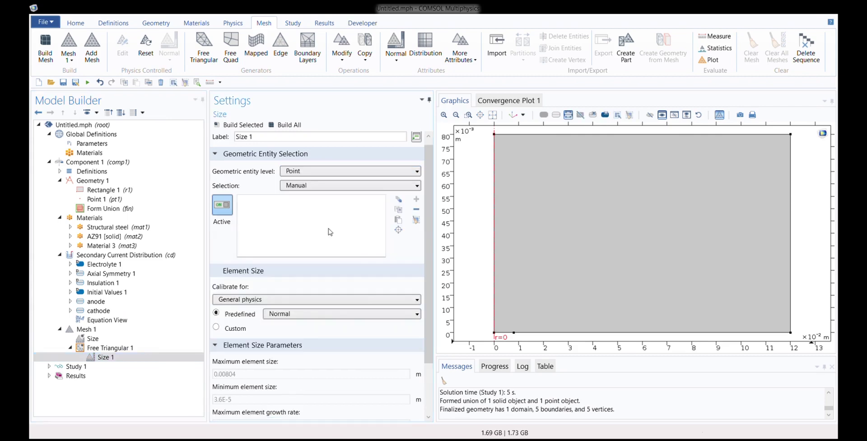
click(515, 333)
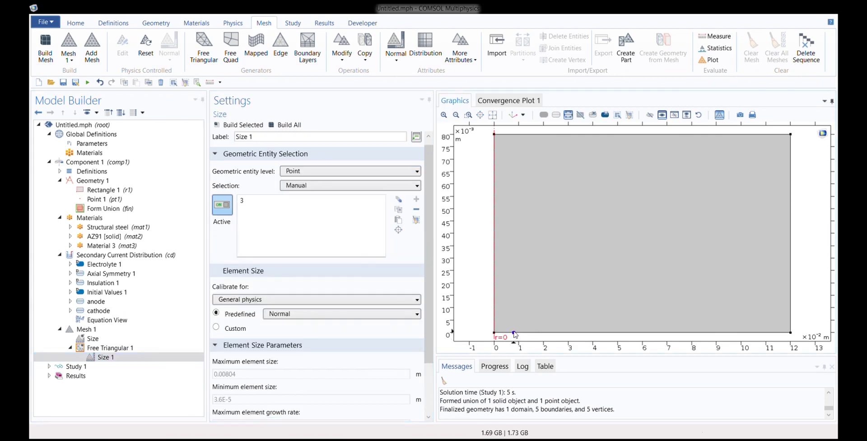
Give Size 1 a custom maximum element size of 0.005/100 m, enable its minimum element size and maximum growth rate, and build the whole mesh.
click(216, 327)
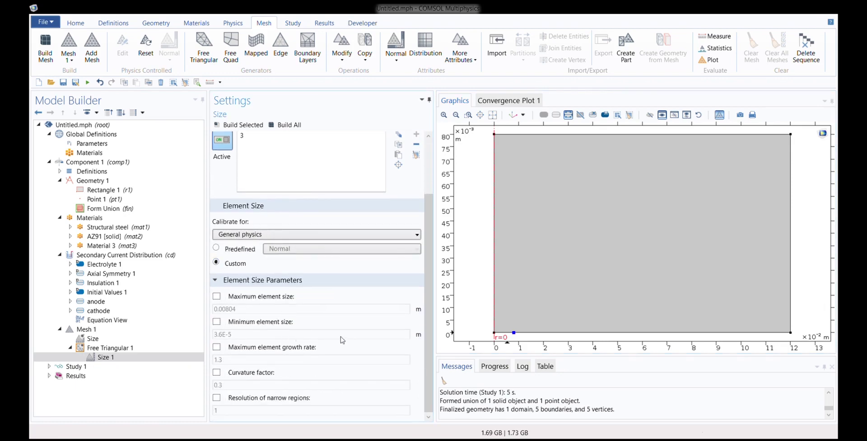
click(217, 297)
click(217, 322)
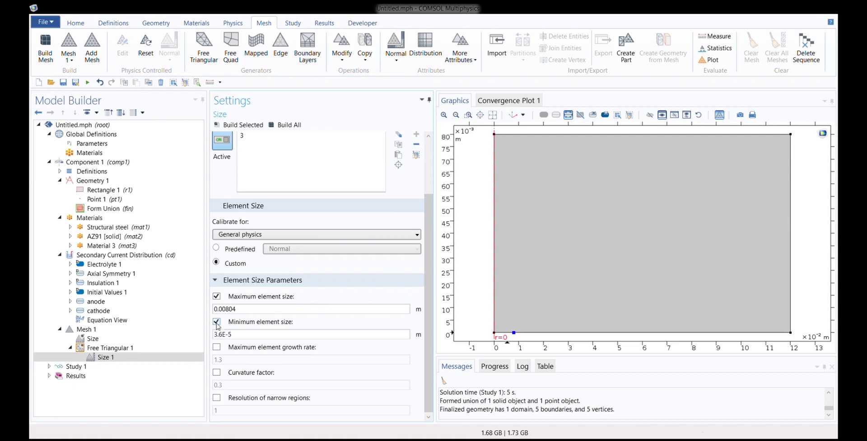
key(BackSpace)
key(BackSpace)
key(BackSpace)
key(BackSpace)
key(BackSpace)
key(BackSpace)
text(0.005/100)
click(217, 347)
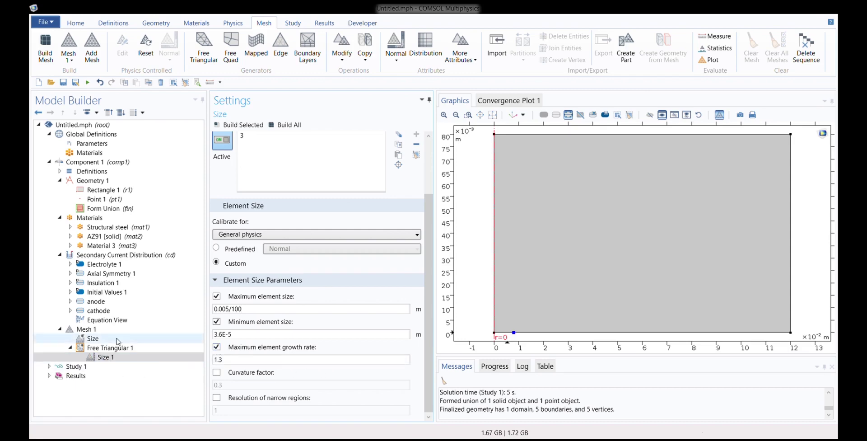
click(281, 126)
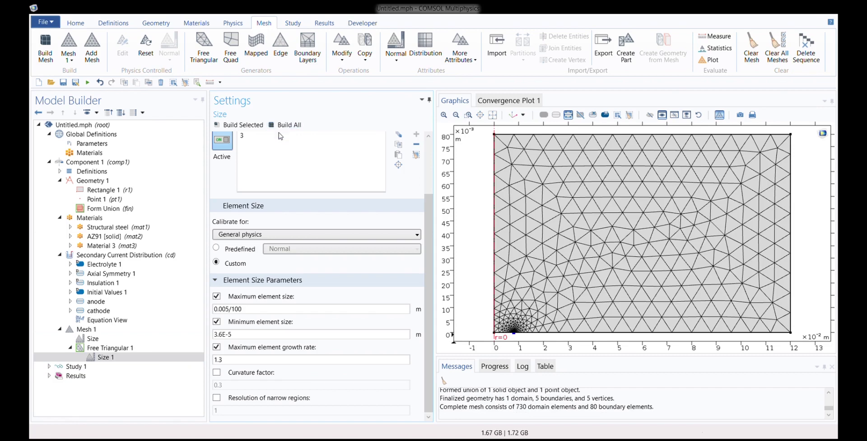
Compute Study 1 and show units in the color legend of the 2D Electrolyte Potential (cd) plot.
click(49, 367)
click(74, 367)
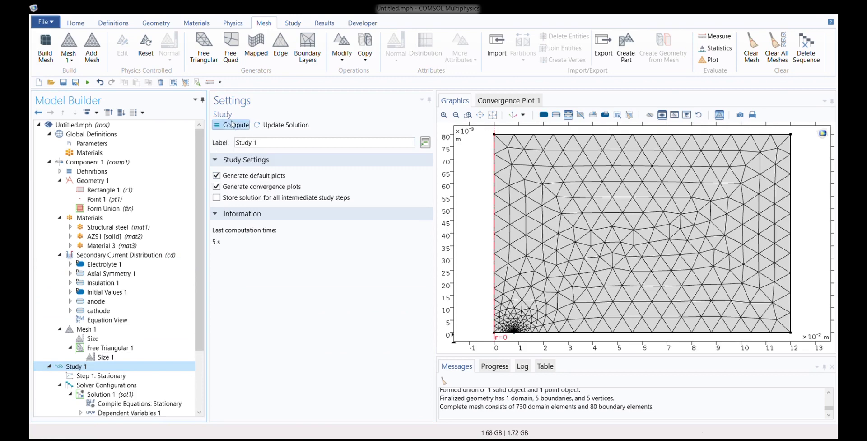
click(232, 126)
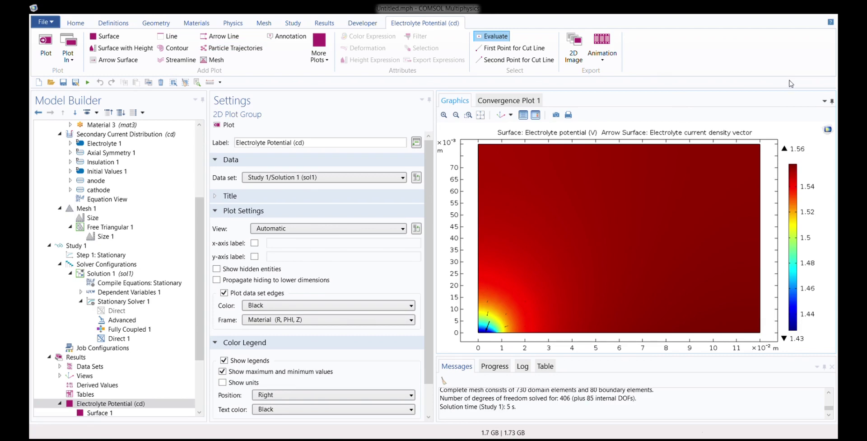
click(222, 382)
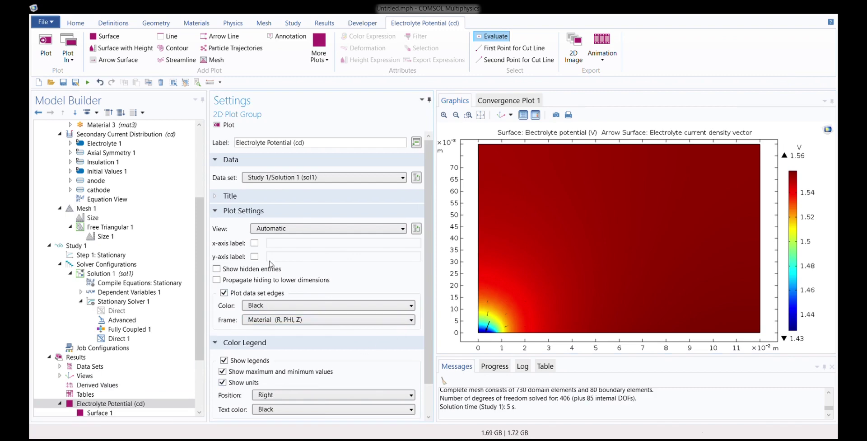
click(254, 243)
click(297, 249)
click(254, 244)
Try adding "for 8 mm" to the description of Surface 1 in the 2D electrolyte potential plot, and turn the custom description off again.
scroll(152, 368, down, 3)
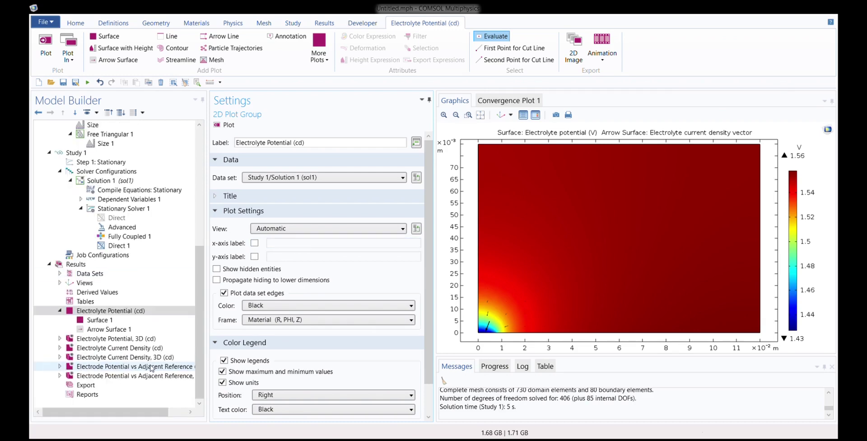
click(80, 320)
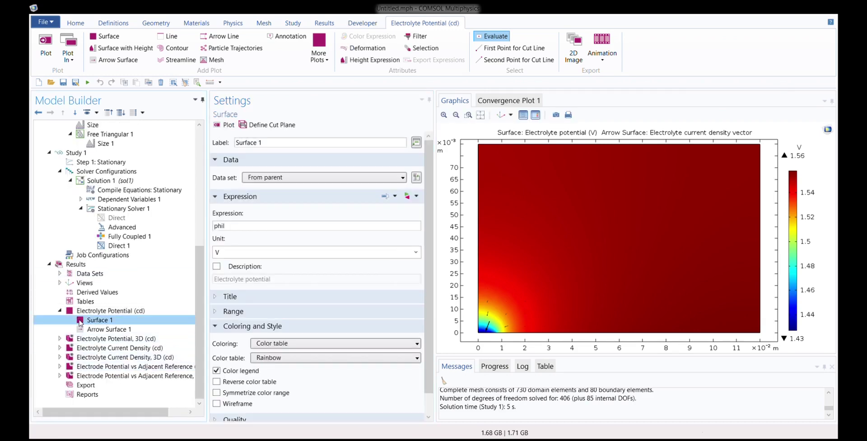
click(217, 266)
click(295, 283)
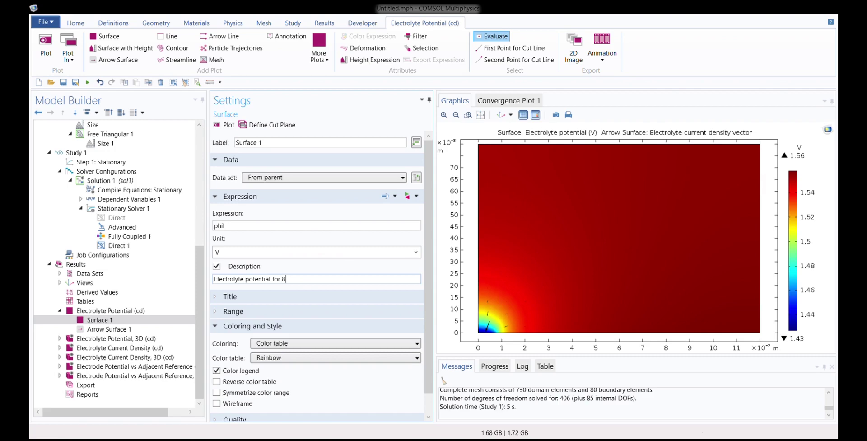
text(for 8 mm)
key(BackSpace)
key(BackSpace)
key(BackSpace)
key(BackSpace)
key(BackSpace)
key(BackSpace)
click(217, 267)
click(217, 267)
click(217, 267)
click(218, 267)
click(217, 267)
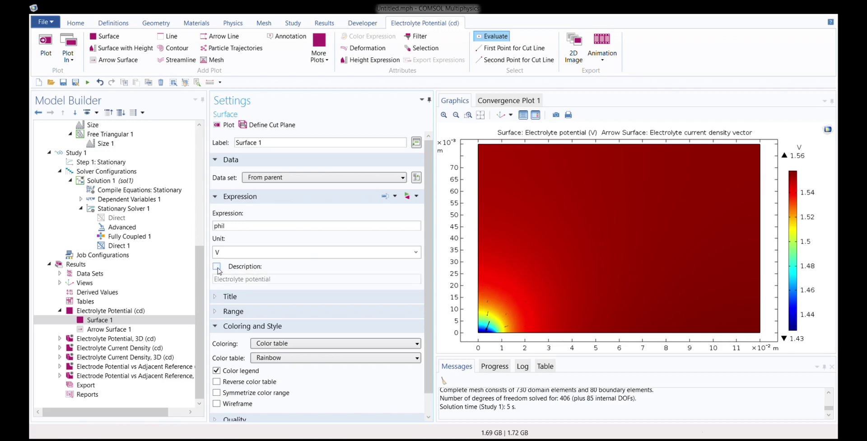
Switch to the paper's PDF and examine the result figures of the electrolyte potential from page 2 onward.
click(85, 311)
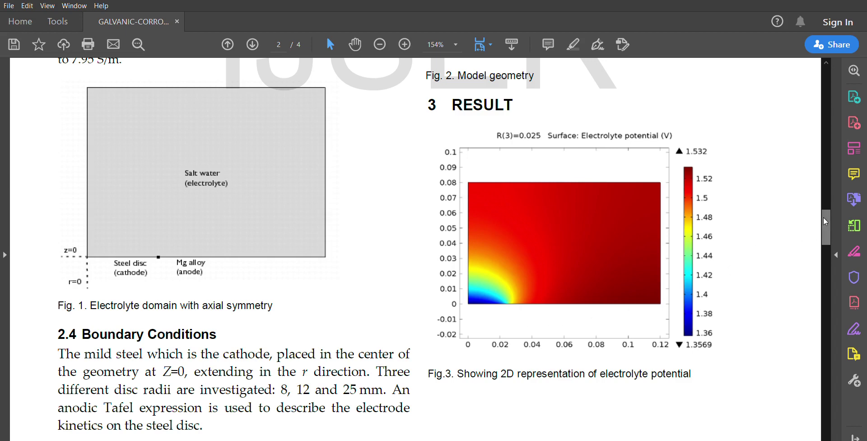
drag(826, 221, 829, 264)
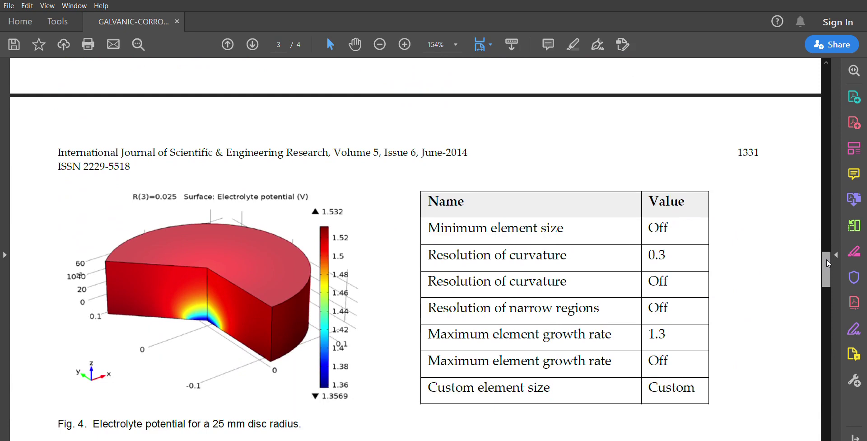
drag(830, 264, 827, 291)
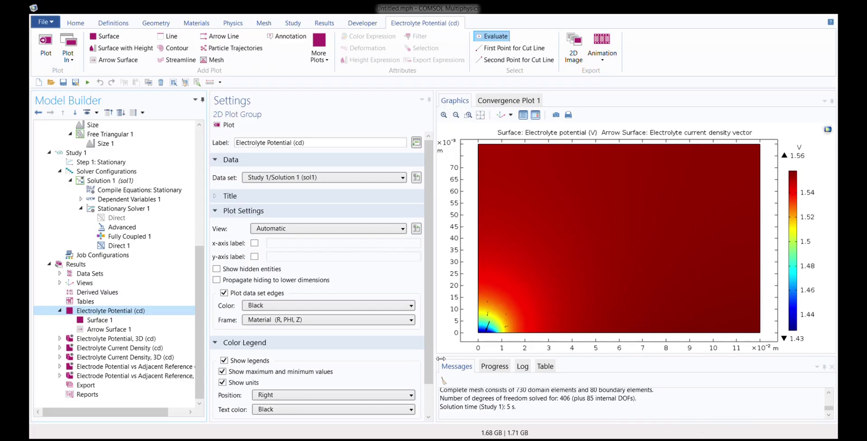
Switch back to COMSOL, show maximum and minimum values in the 3D electrolyte potential plot's legend, and inspect the region around the bolt up close.
click(89, 340)
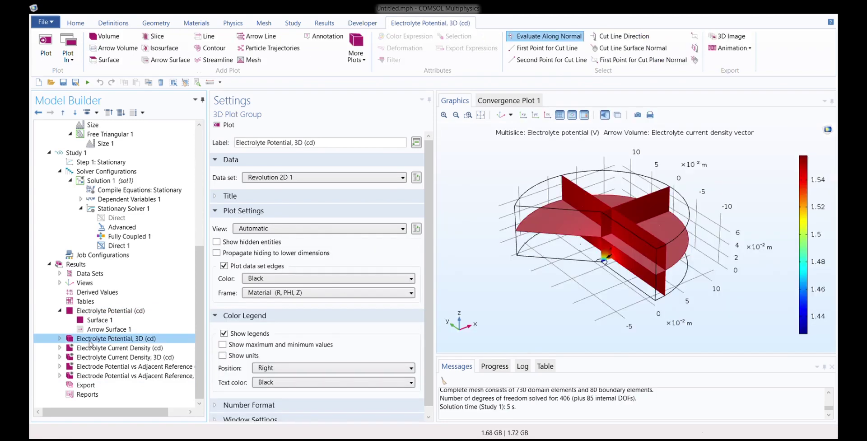
click(222, 345)
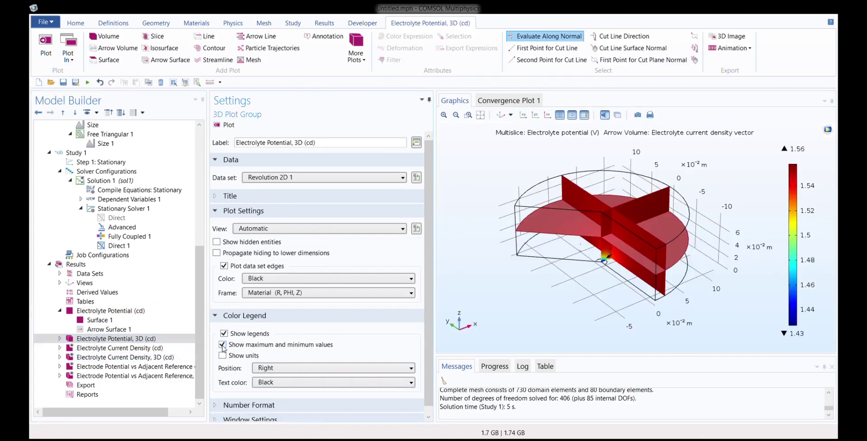
mouse_move(540, 294)
mouse_down()
mouse_move(556, 266)
mouse_move(647, 292)
mouse_up()
click(469, 115)
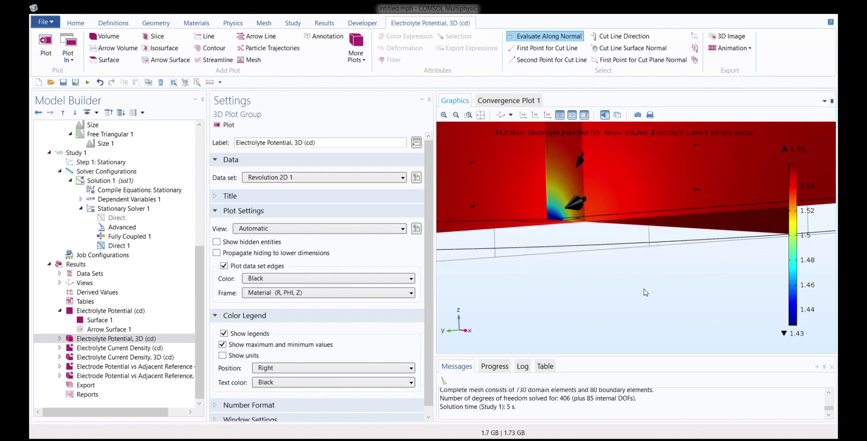
drag(579, 272, 588, 289)
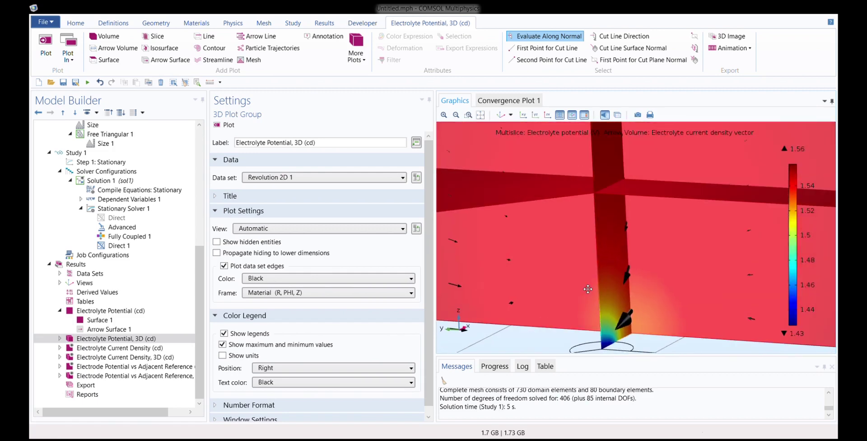
View the 2D and 3D electrolyte current density plots, each fitted to the graphics window.
click(91, 349)
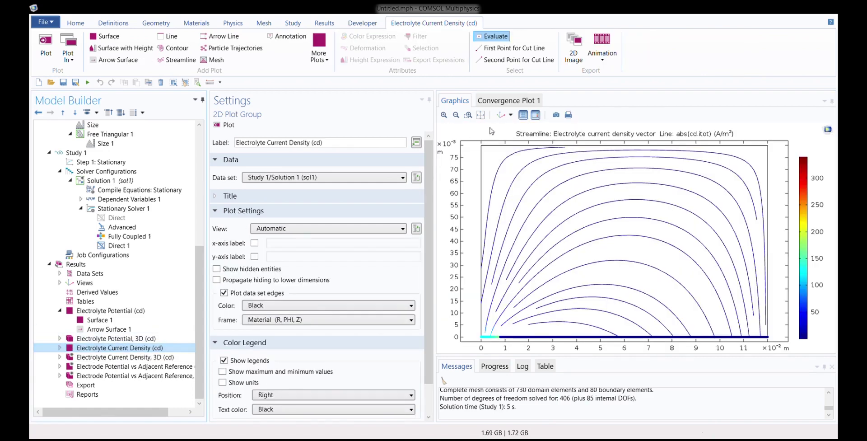
click(480, 116)
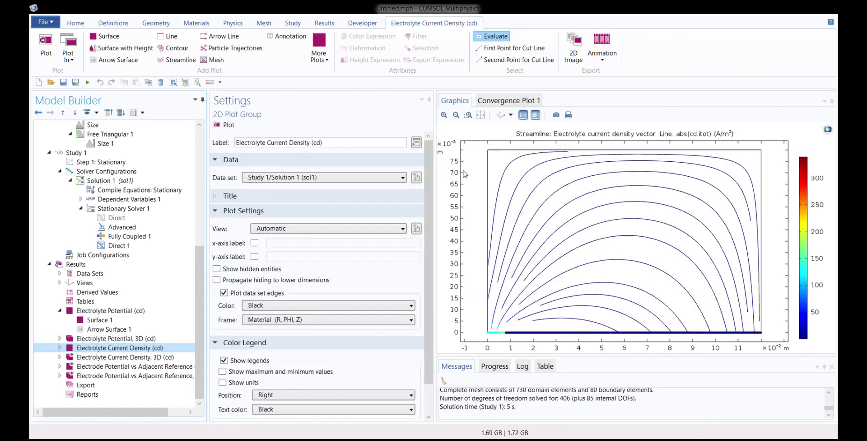
click(117, 357)
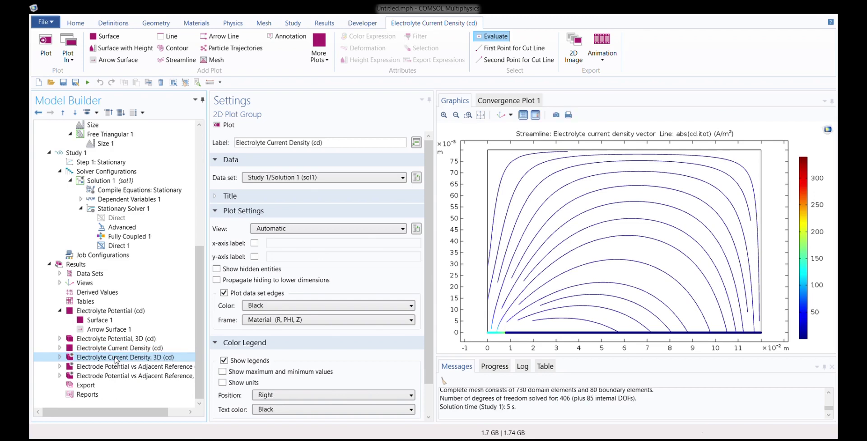
click(481, 115)
Show maximum and minimum legend values in both Electrode Potential vs Adjacent Reference plots, and also show units in the 3D one.
click(94, 367)
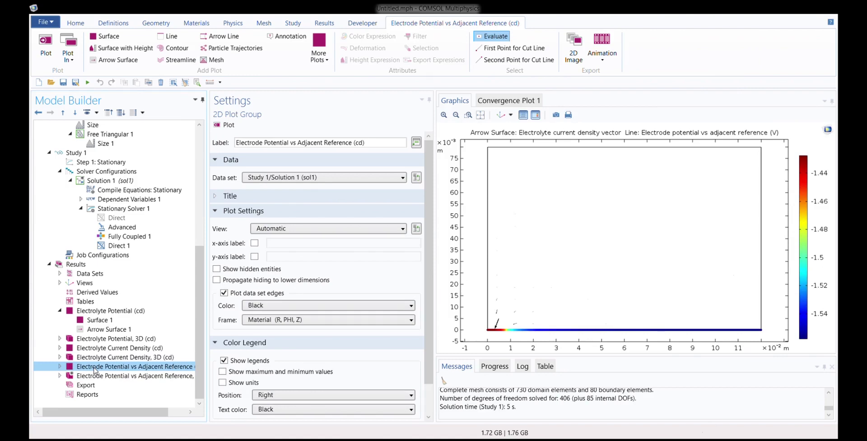
click(224, 372)
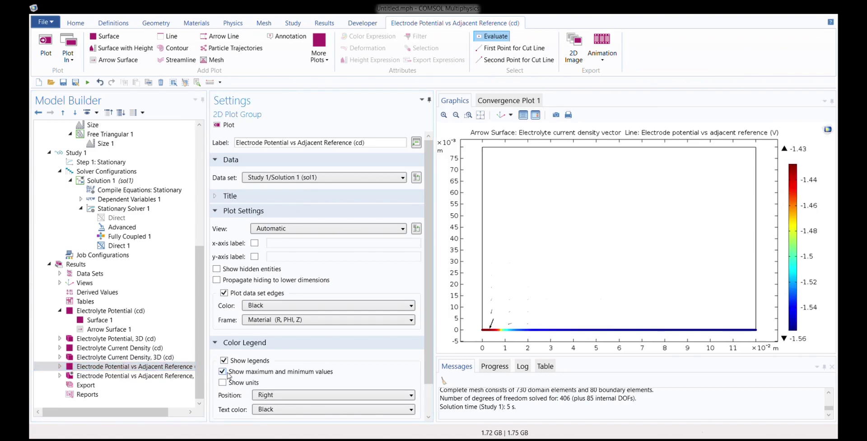
click(128, 376)
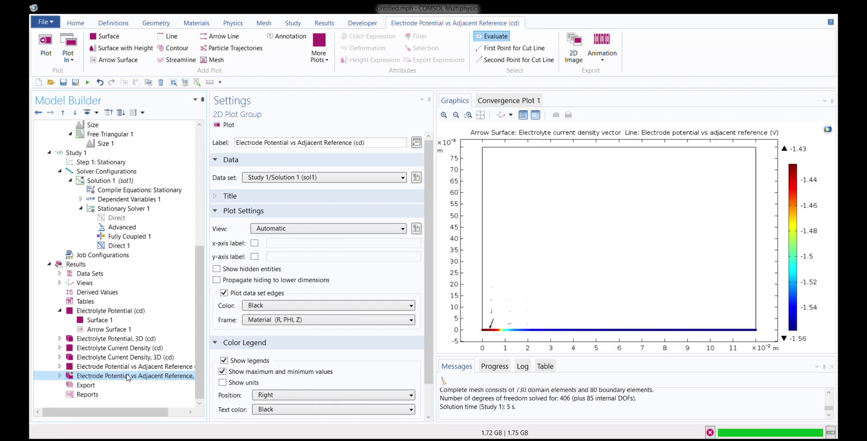
click(223, 356)
click(223, 345)
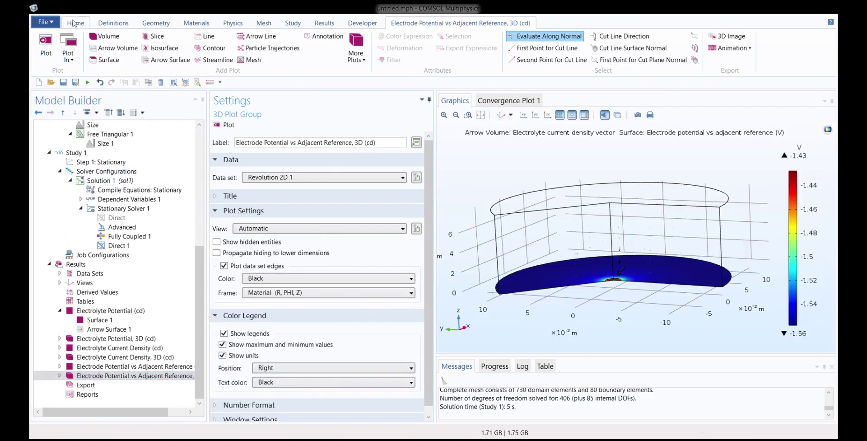
Add a 1D plot group with a line graph of the electrolyte potential along the two bottom boundaries, 2 and 4.
click(74, 23)
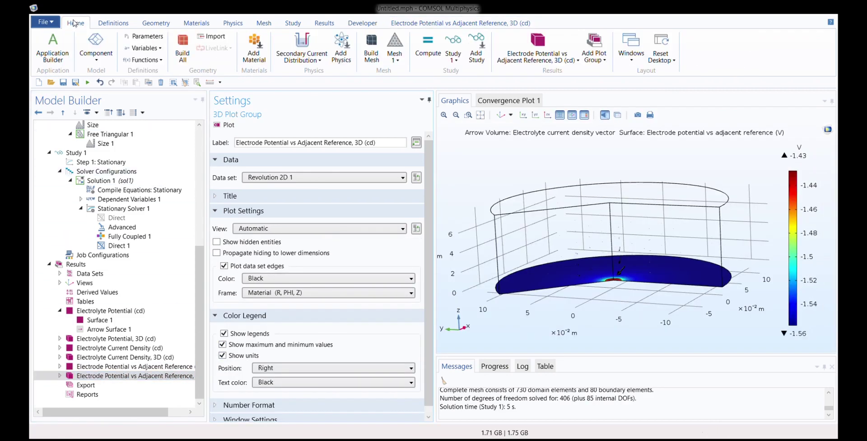
click(594, 53)
click(593, 100)
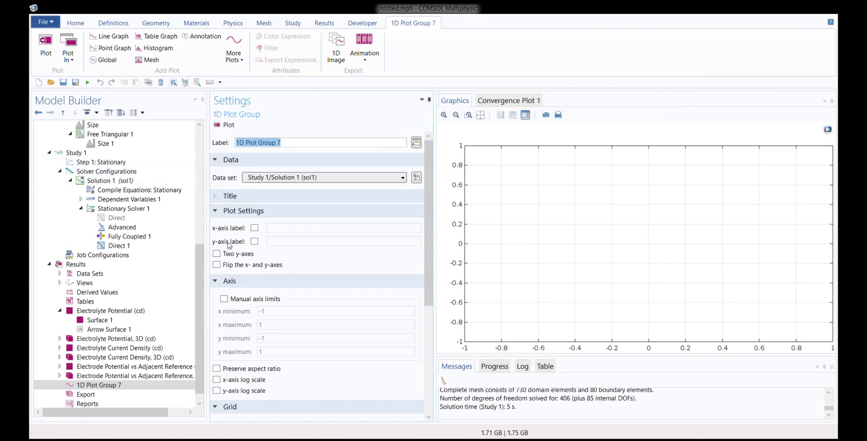
click(110, 36)
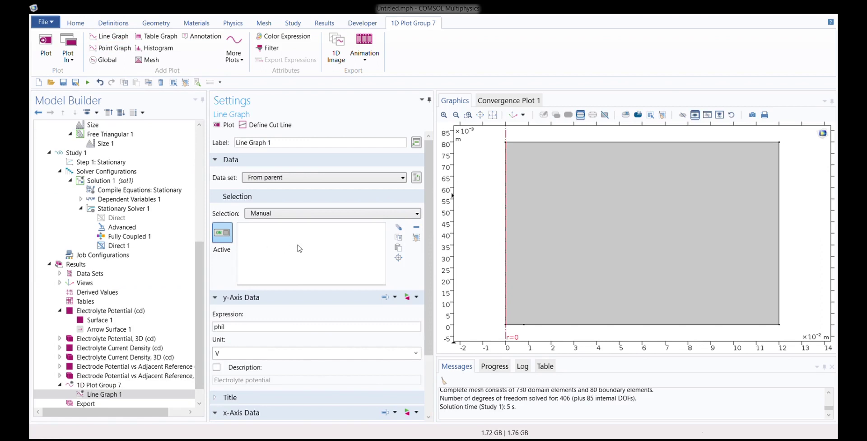
click(523, 327)
click(538, 328)
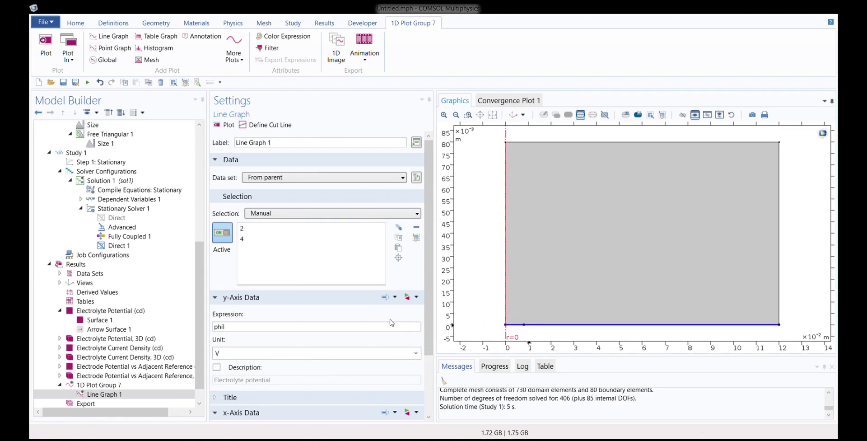
Plot the line graph of the electrolyte potential along boundaries 2 and 4.
click(224, 129)
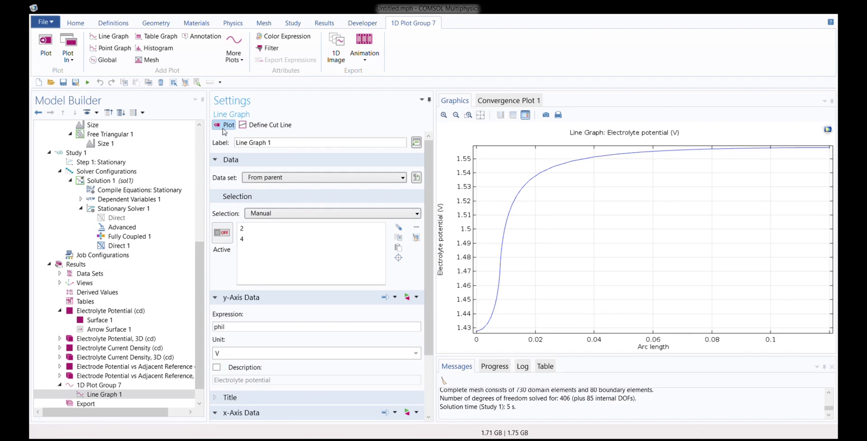
Try the expression x as the line graph's x-axis parameter, and return it to arc length and replot.
scroll(241, 393, down, 3)
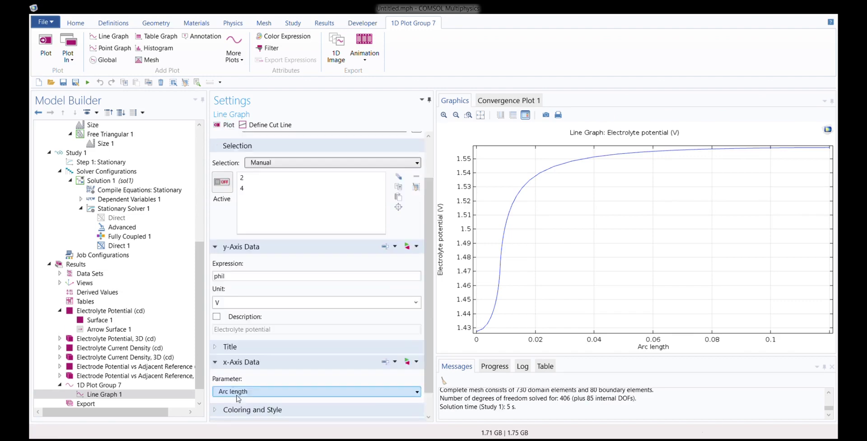
click(274, 362)
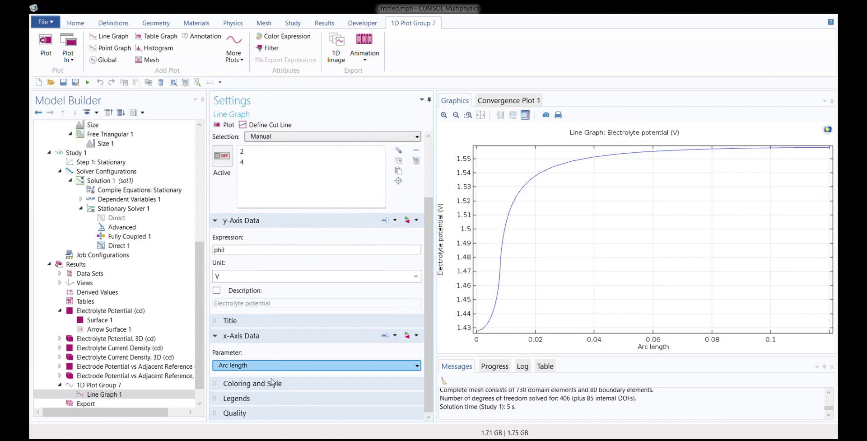
click(267, 397)
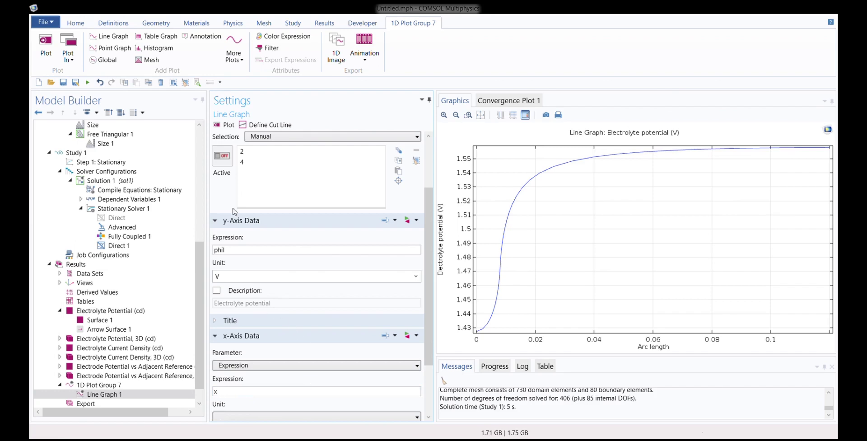
click(226, 127)
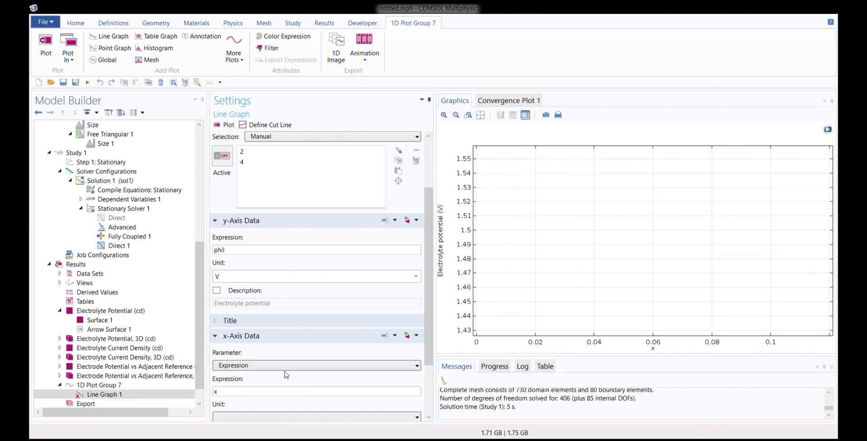
scroll(285, 373, down, 2)
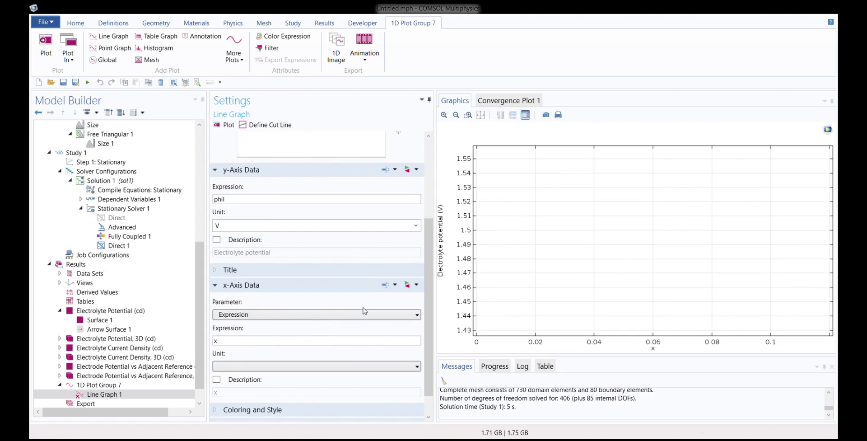
click(397, 317)
click(345, 330)
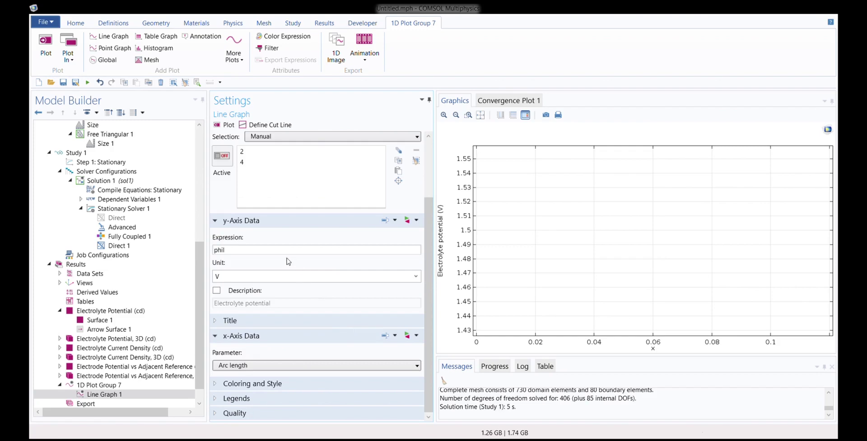
click(224, 124)
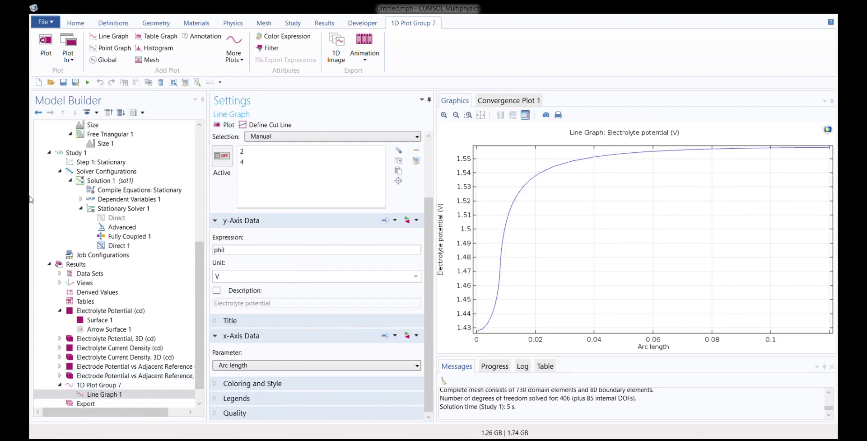
Add a second 1D plot group with a line graph of the local current density, cd.iloc_er1, along boundaries 2 and 4, and plot it.
click(73, 25)
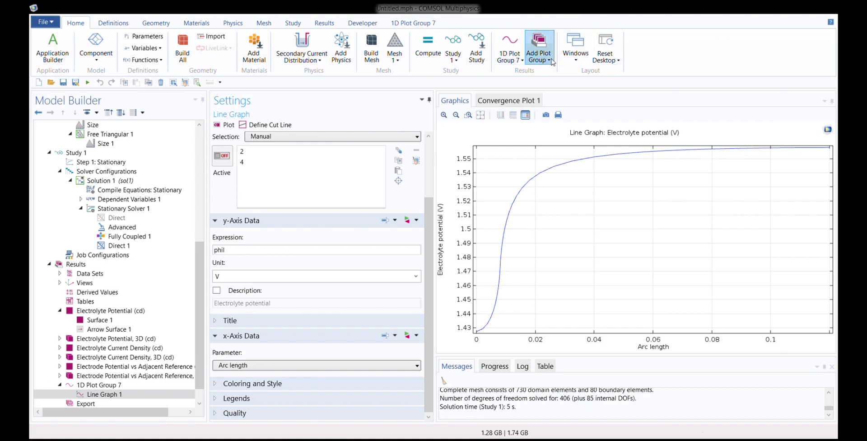
click(546, 97)
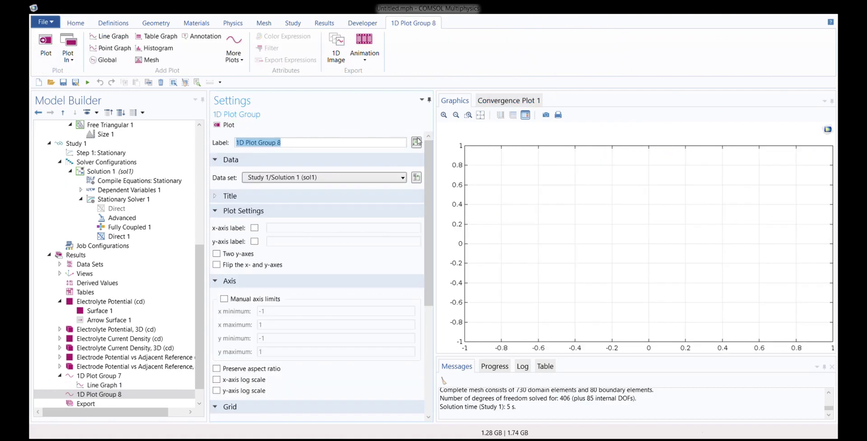
click(90, 396)
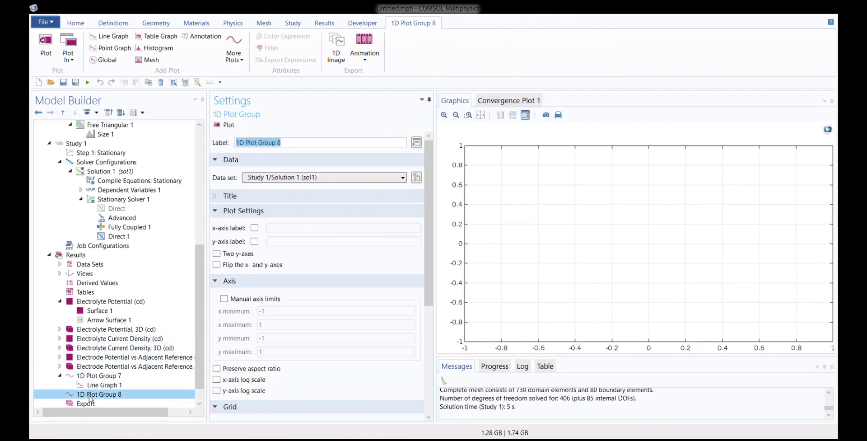
right_click(91, 398)
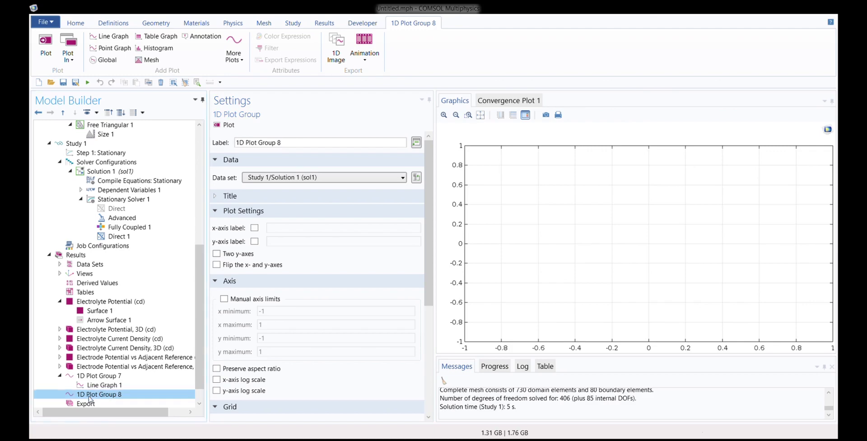
click(111, 38)
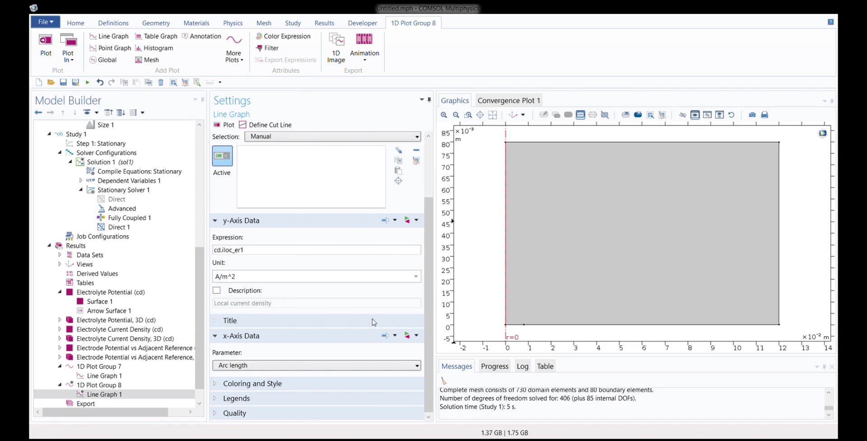
click(517, 325)
click(552, 325)
click(224, 125)
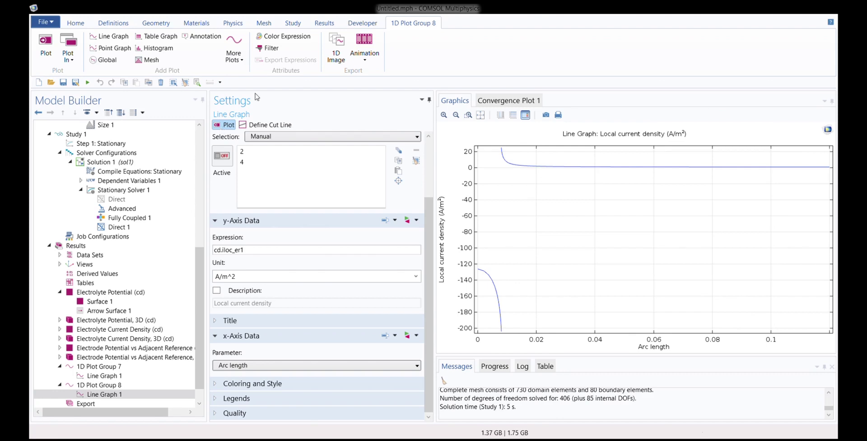
click(89, 395)
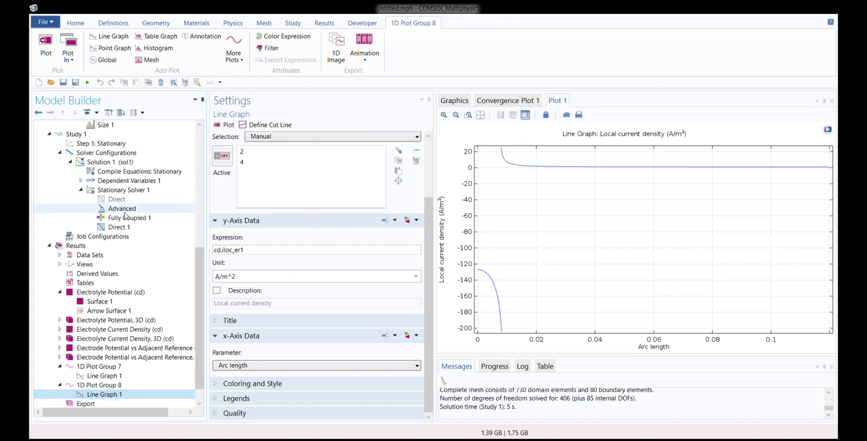
Set the r coordinate of Point 1 to 0.025 m, rebuild all geometry objects, and recompute the study.
scroll(125, 211, up, 8)
click(93, 199)
click(250, 179)
key(BackSpace)
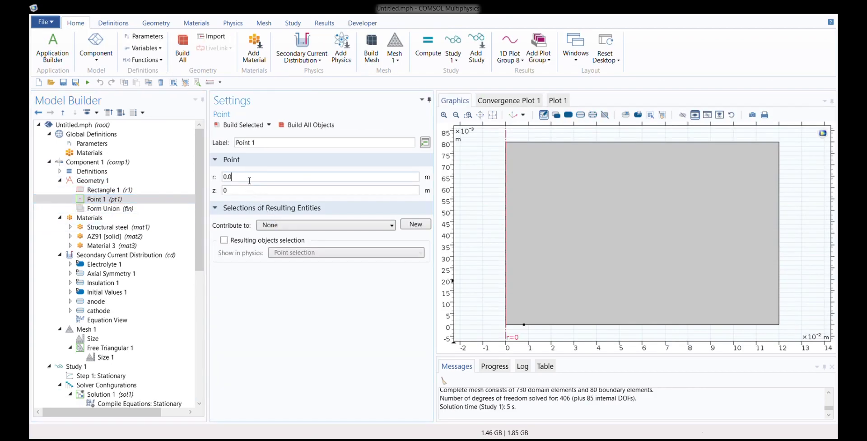
text(25)
click(299, 127)
click(428, 49)
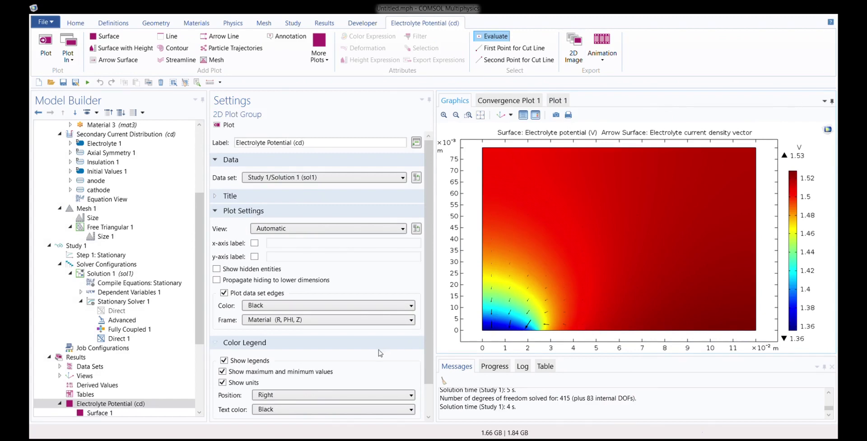
Review the recomputed electrolyte potential plots in 2D and 3D, the 2D current density plot, and both 1D line graphs.
scroll(380, 353, down, 1)
scroll(160, 336, down, 5)
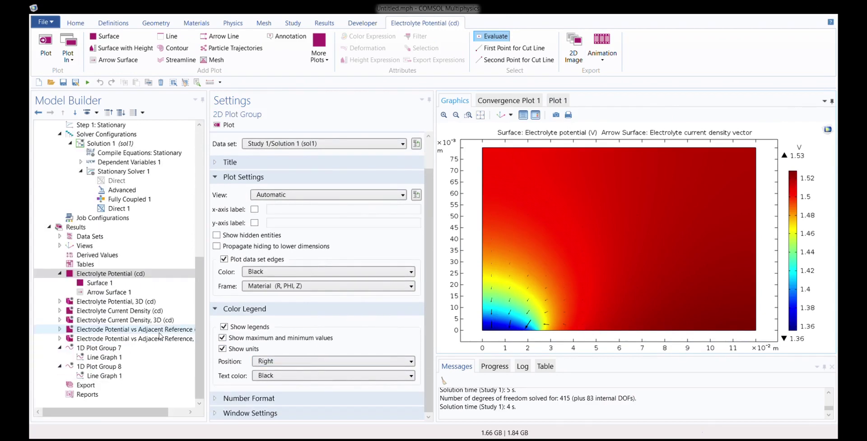
click(100, 302)
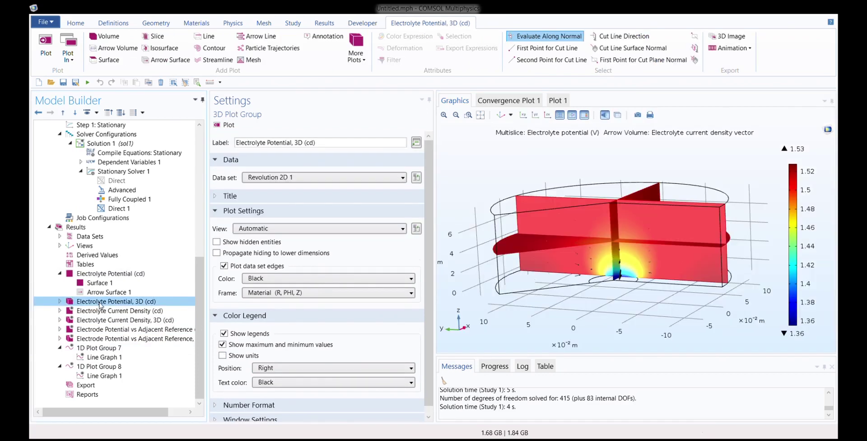
click(102, 311)
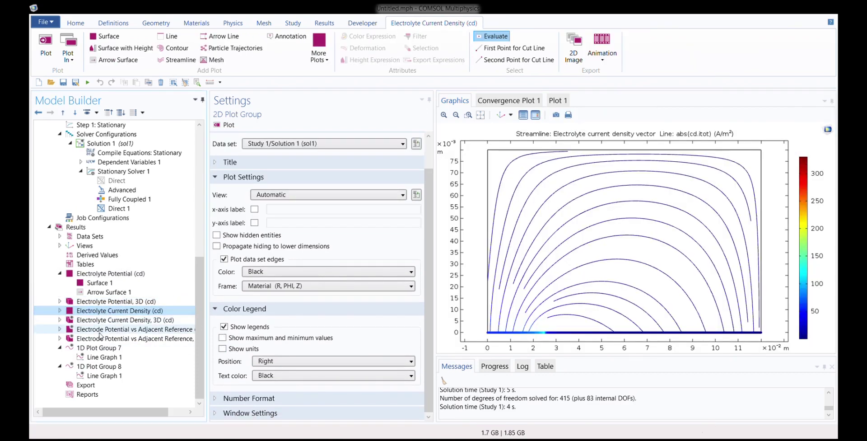
click(104, 351)
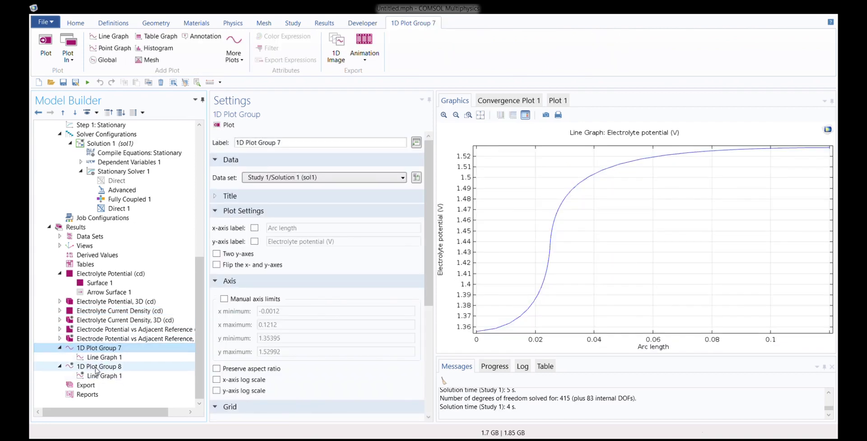
click(96, 367)
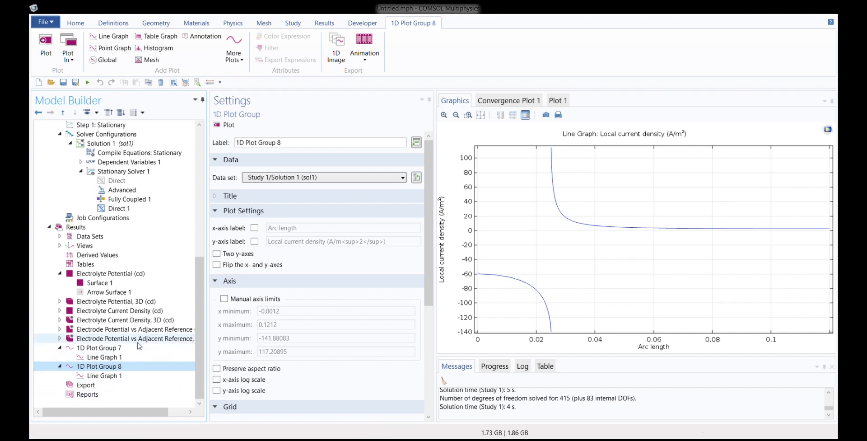
Change the line graph expression in 1D Plot Group 7 to the overpotential, cd.eta_er1, and plot it.
click(102, 349)
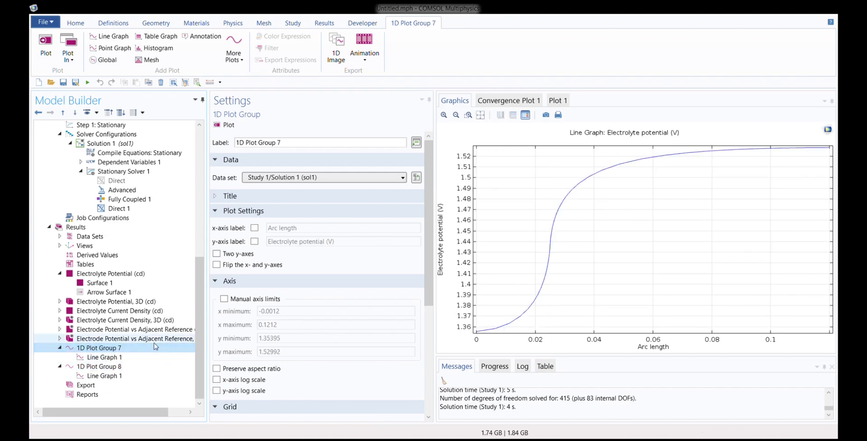
click(111, 358)
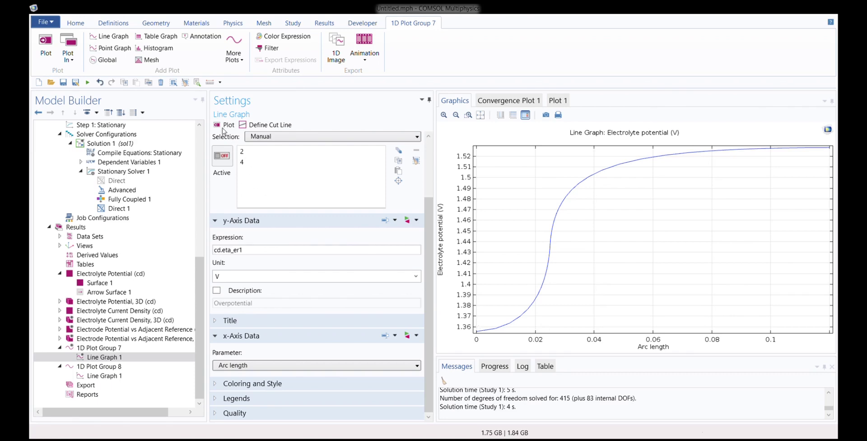
click(223, 125)
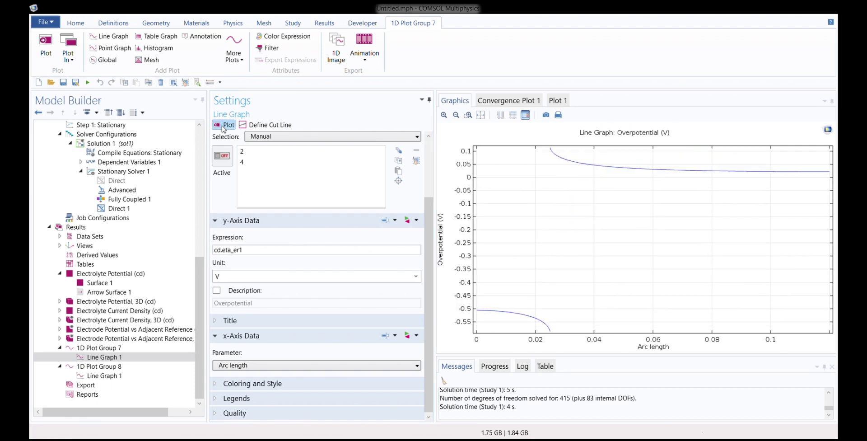